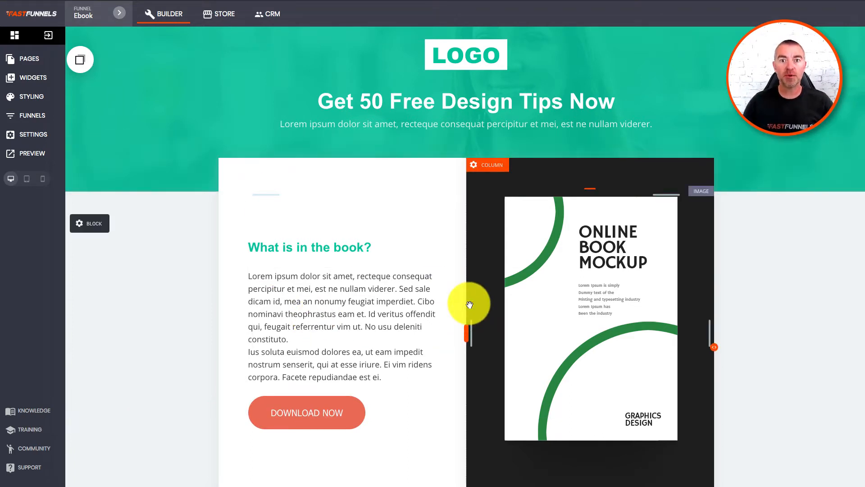
Add a gradient to the Download Now button below the book description.
{"action": "scroll", "coordinate": [428, 304], "scroll_direction": "down", "scroll_amount": 3}
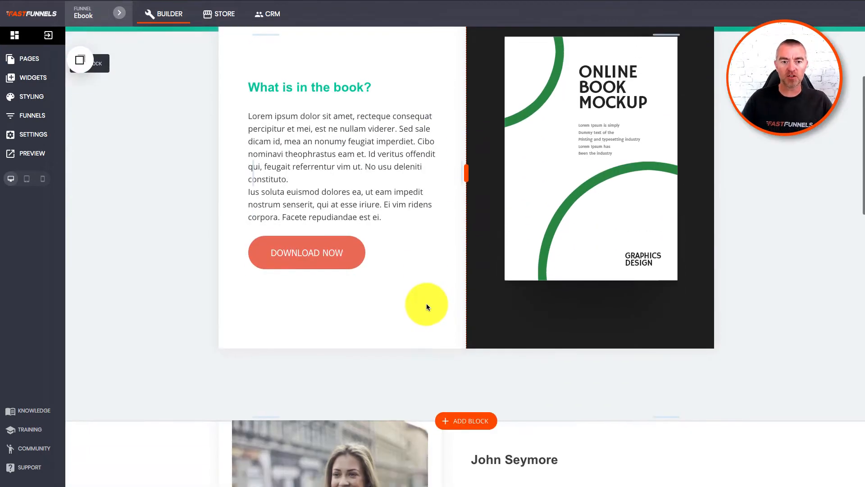
{"action": "scroll", "coordinate": [427, 307], "scroll_direction": "up", "scroll_amount": 1}
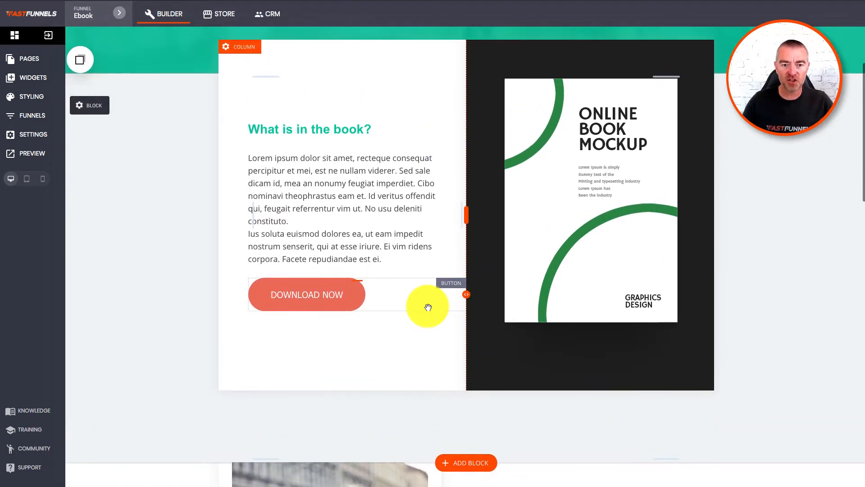
{"action": "left_click", "coordinate": [300, 294]}
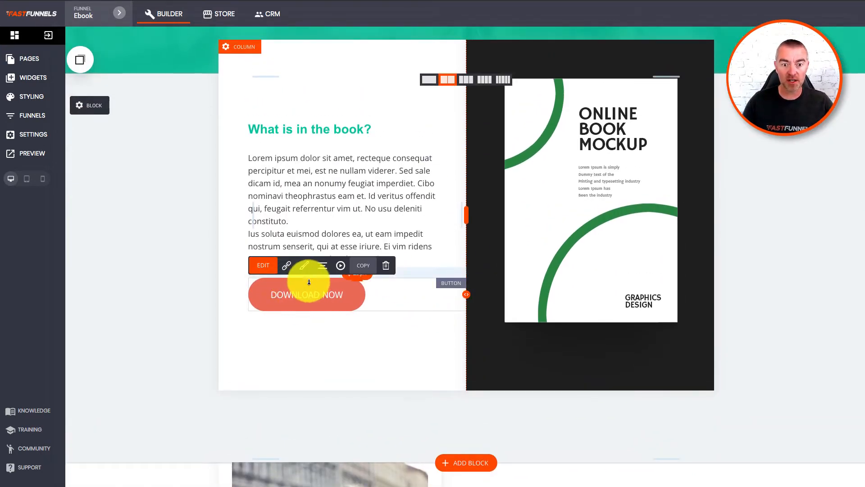
{"action": "left_click", "coordinate": [304, 266]}
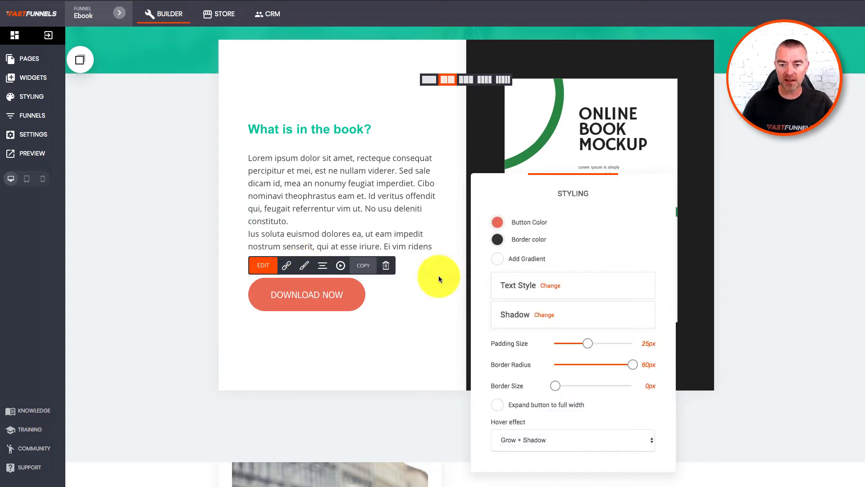
{"action": "left_click", "coordinate": [501, 261]}
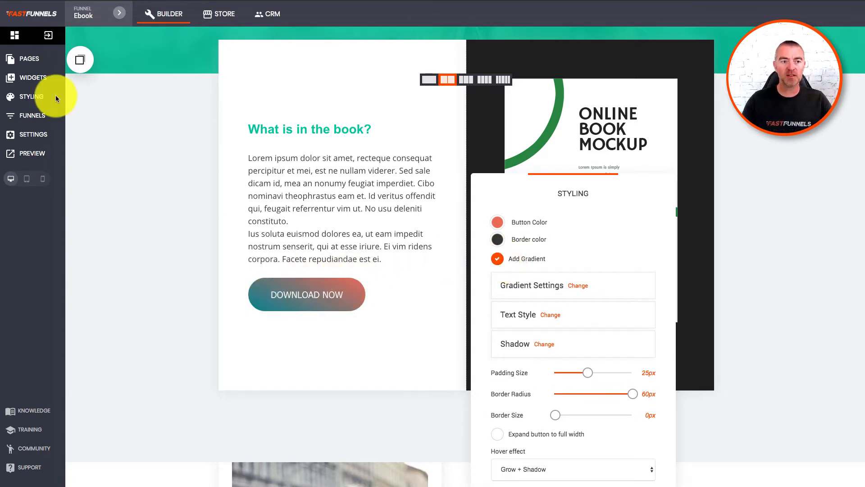
Examine the primary and secondary colors in the global color palette.
{"action": "left_click", "coordinate": [31, 97]}
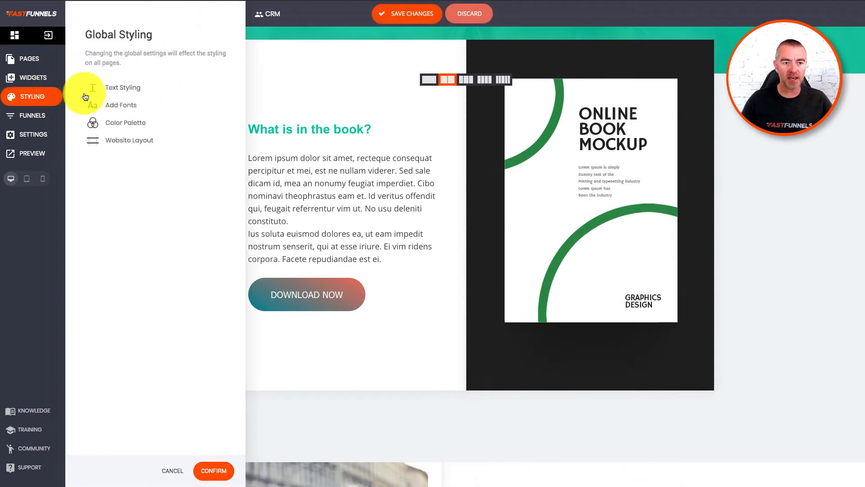
{"action": "left_click", "coordinate": [121, 123]}
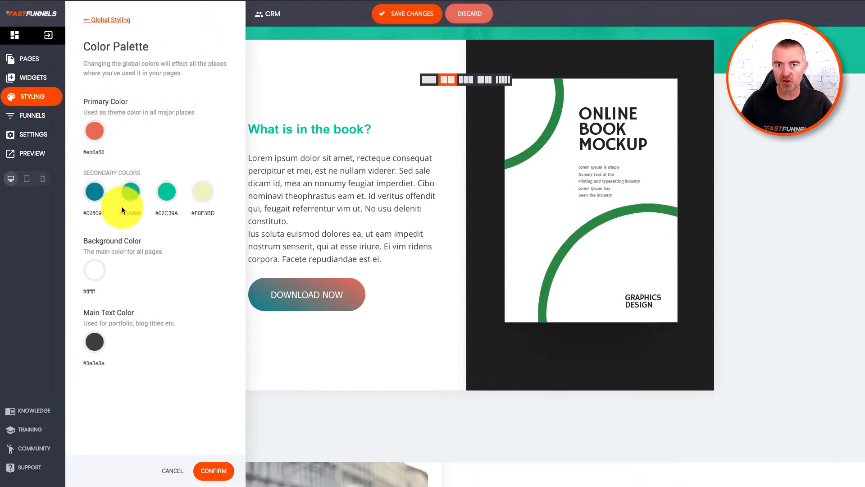
{"action": "left_click", "coordinate": [399, 249]}
Set the start color of the Download Now button's gradient to yellow #FAC51C.
{"action": "mouse_move", "coordinate": [333, 292]}
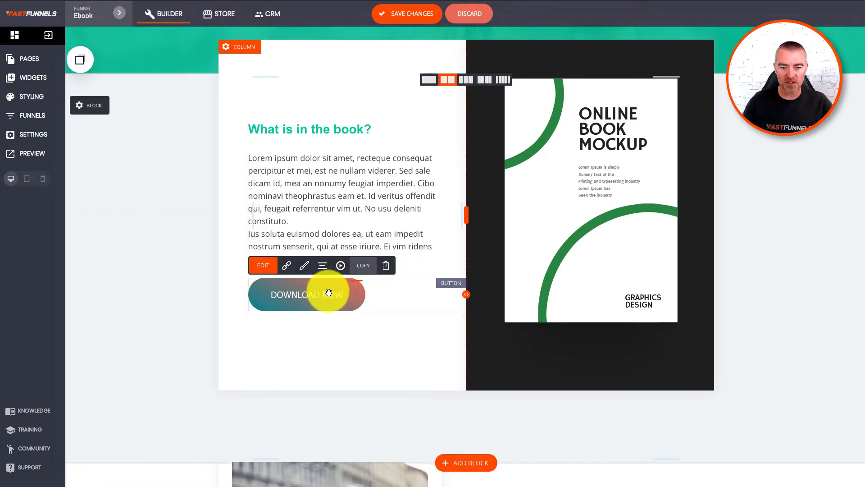
{"action": "left_click", "coordinate": [304, 267]}
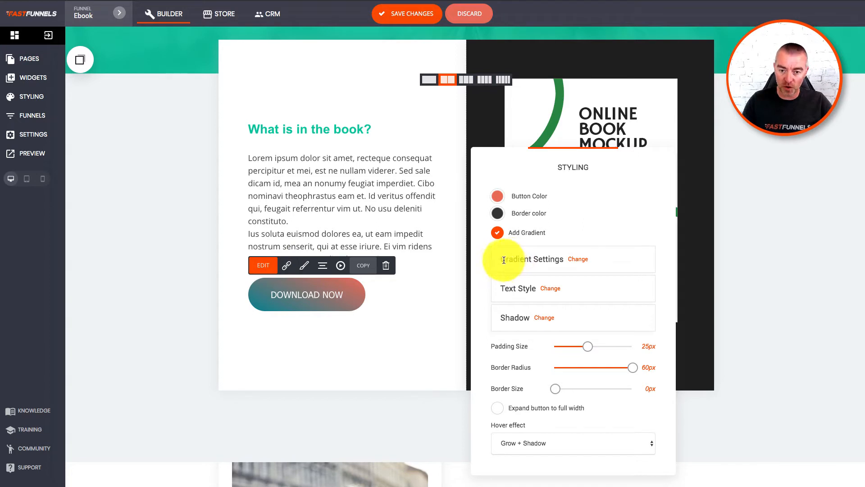
{"action": "left_click_drag", "start_coordinate": [500, 259], "coordinate": [561, 258]}
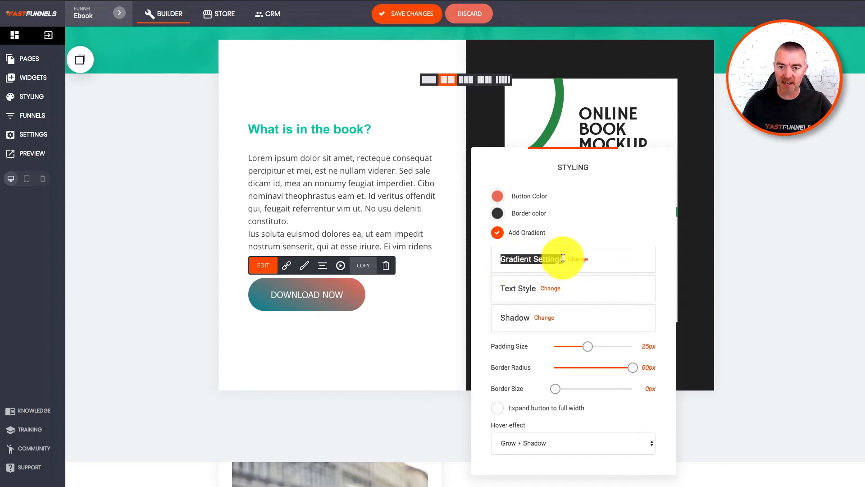
{"action": "left_click", "coordinate": [556, 259]}
{"action": "left_click", "coordinate": [580, 259]}
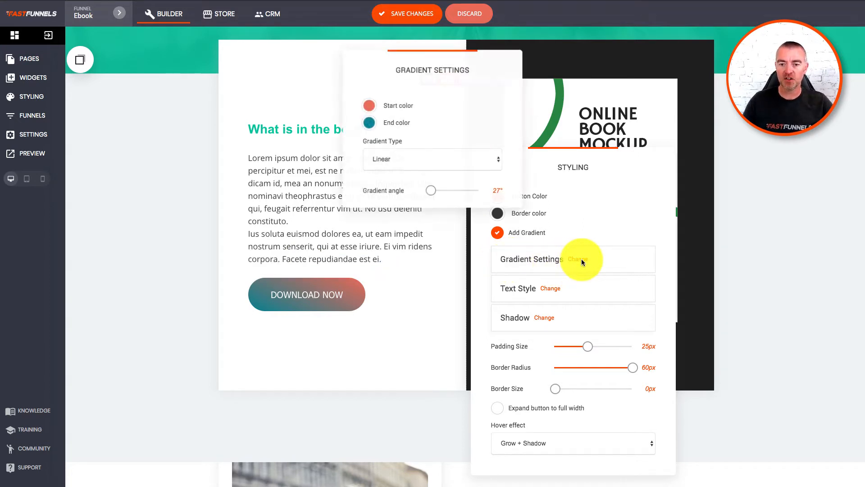
{"action": "left_click", "coordinate": [369, 107]}
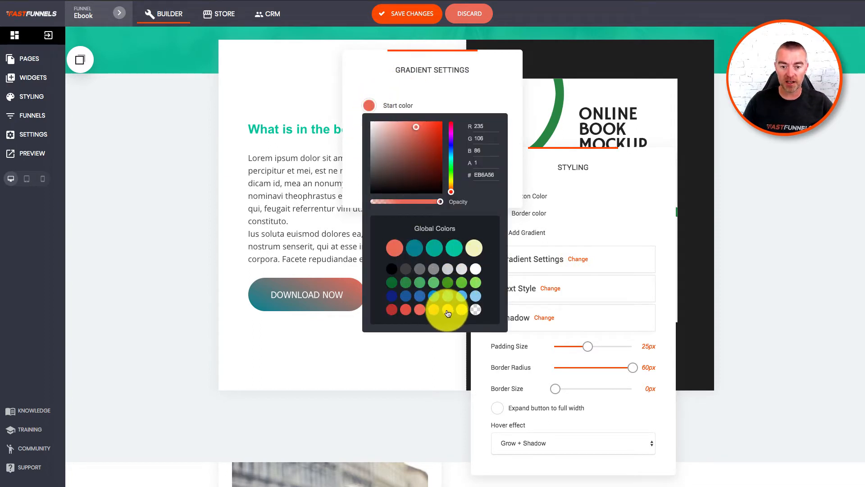
{"action": "left_click", "coordinate": [464, 311]}
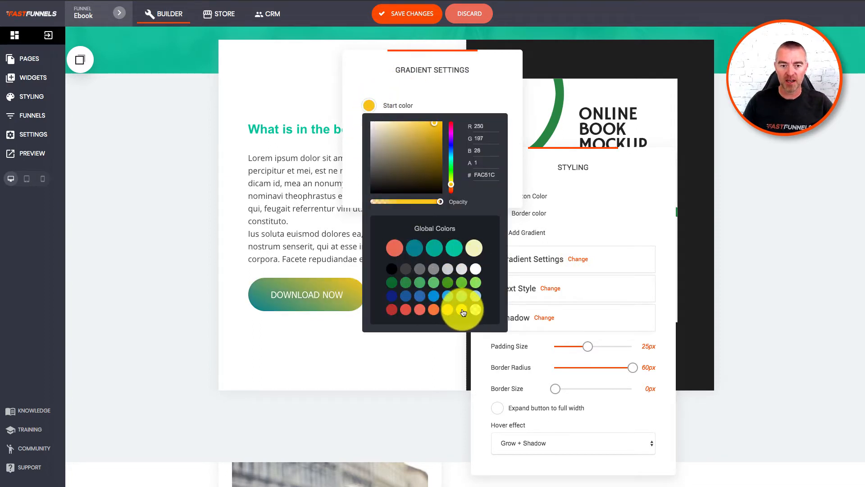
{"action": "left_click", "coordinate": [455, 99]}
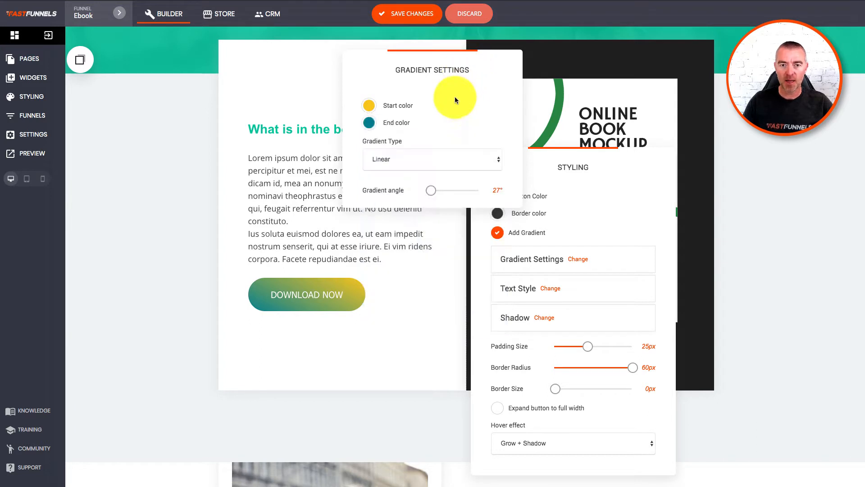
Set the end color of the button's gradient to orange #F37934.
{"action": "left_click", "coordinate": [374, 128]}
{"action": "left_click", "coordinate": [434, 328]}
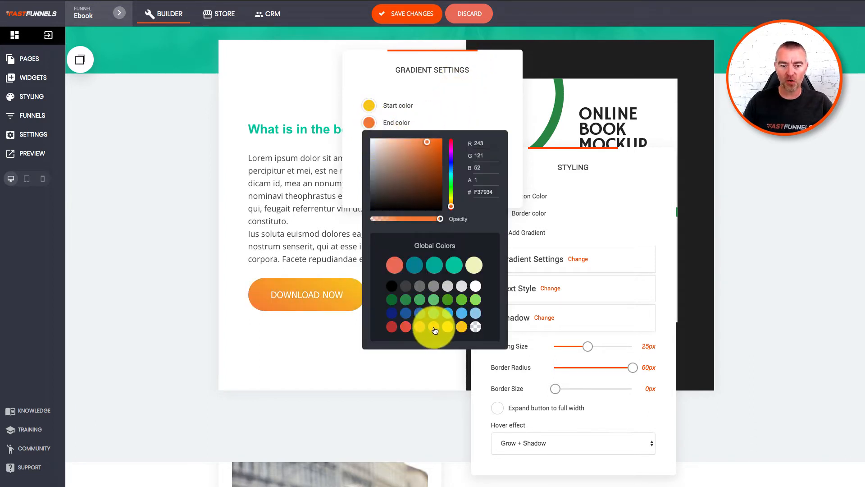
{"action": "left_click", "coordinate": [453, 95]}
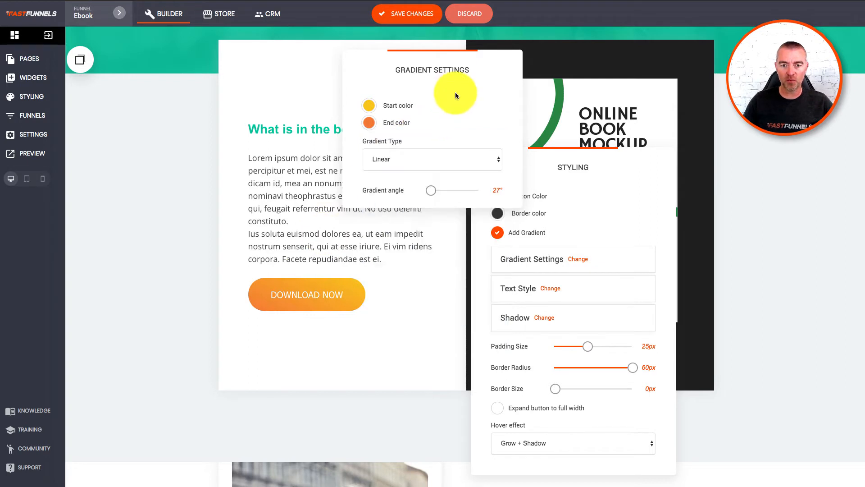
Try the Radial gradient type on the Download Now button and return it to Linear.
{"action": "left_click", "coordinate": [404, 159]}
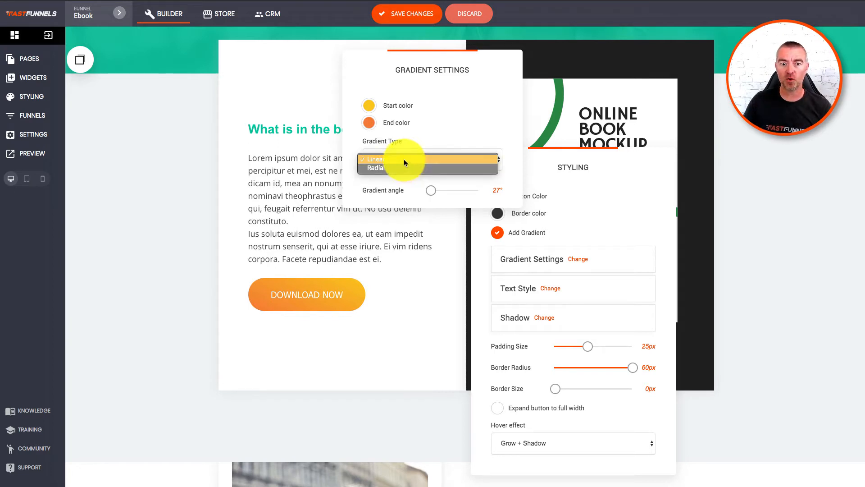
{"action": "left_click", "coordinate": [382, 169]}
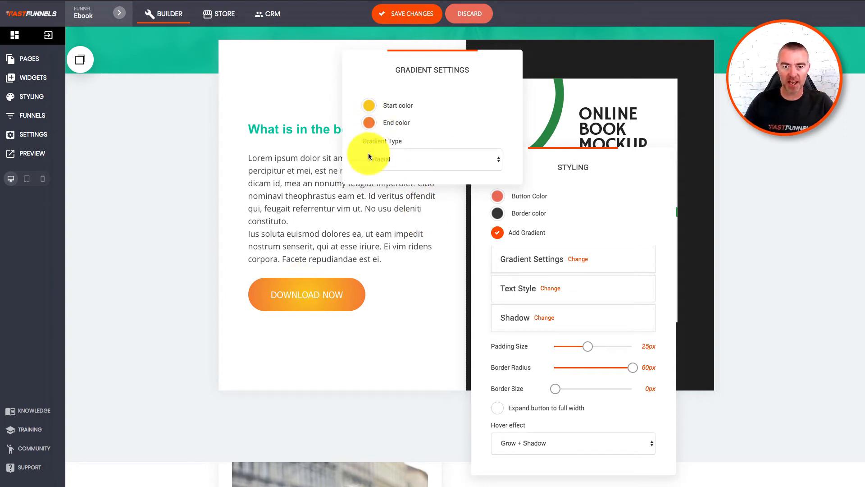
{"action": "left_click", "coordinate": [436, 161]}
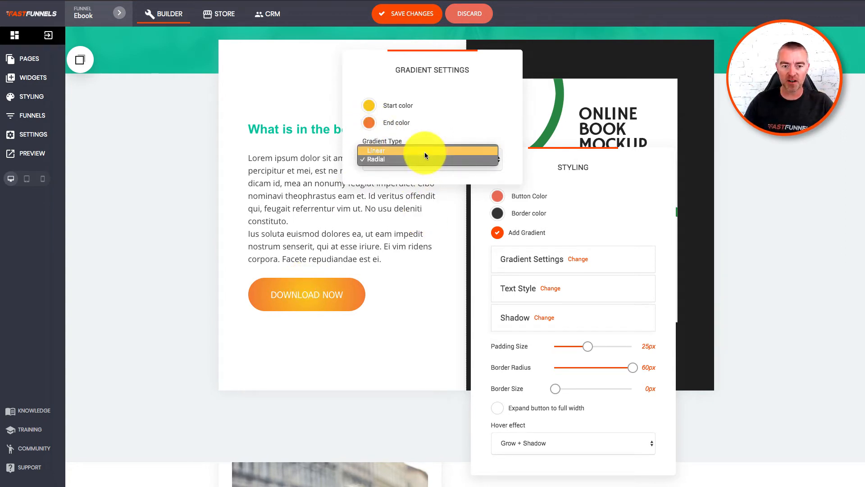
{"action": "left_click", "coordinate": [424, 153]}
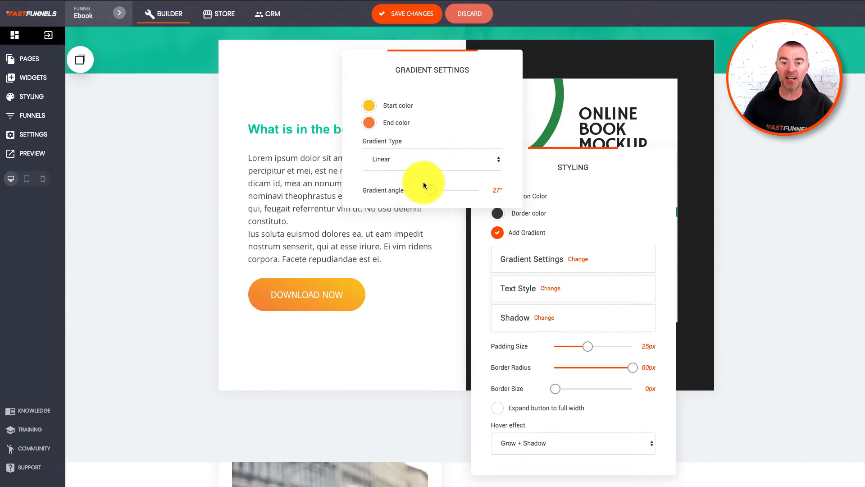
Adjust the linear gradient's angle so the button blends from yellow on its left to orange on its right.
{"action": "left_click_drag", "start_coordinate": [432, 191], "coordinate": [455, 194]}
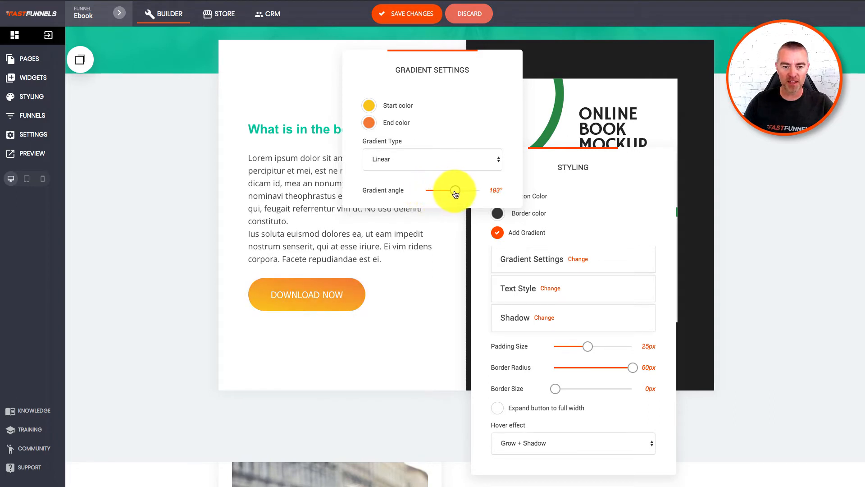
{"action": "left_click", "coordinate": [442, 252]}
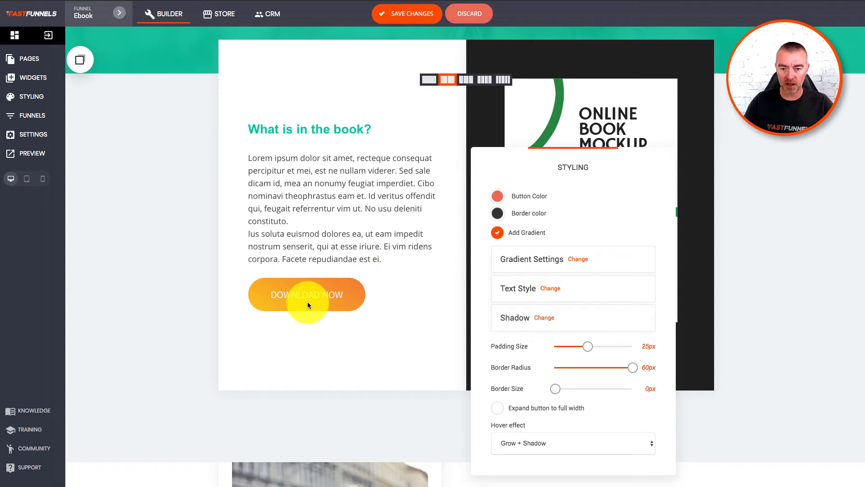
Widen the letter spacing of the Download Now button's text and save the page changes.
{"action": "left_click", "coordinate": [553, 290]}
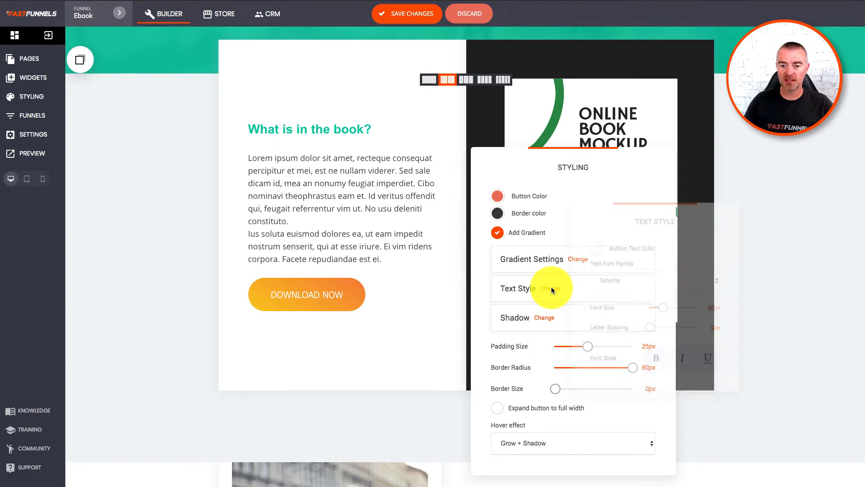
{"action": "left_click", "coordinate": [659, 363]}
{"action": "left_click", "coordinate": [659, 363]}
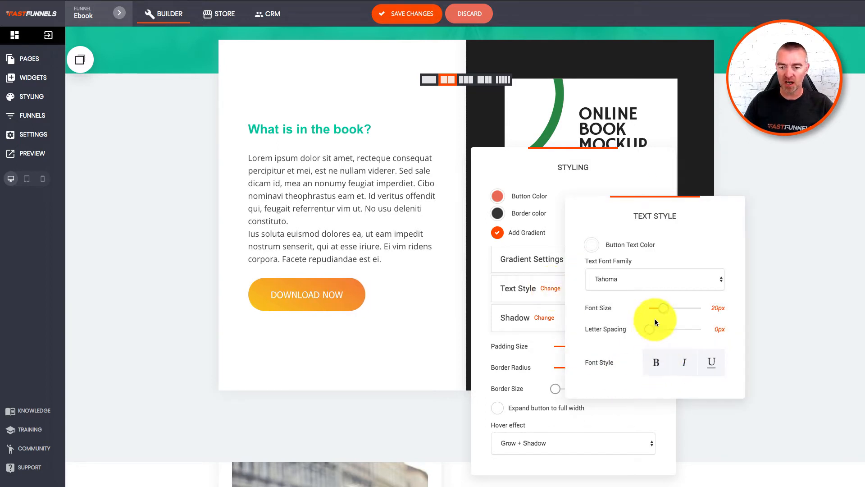
{"action": "left_click_drag", "start_coordinate": [649, 329], "coordinate": [657, 332]}
{"action": "left_click", "coordinate": [636, 172]}
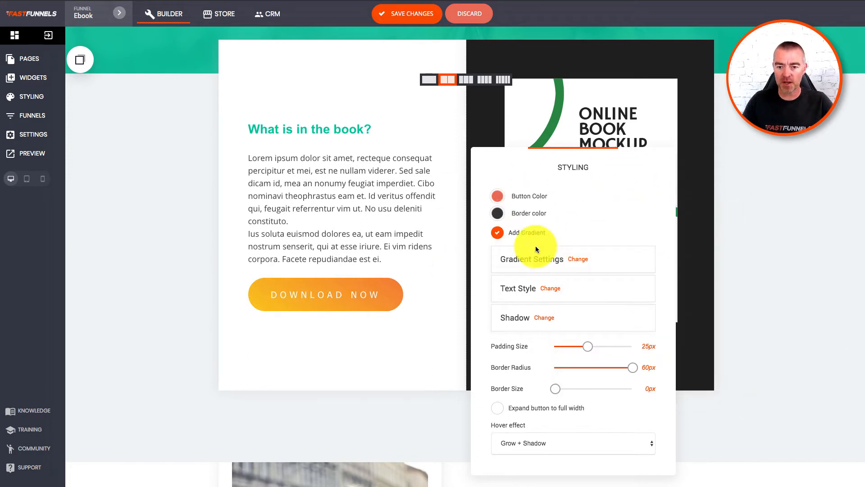
{"action": "left_click", "coordinate": [718, 372]}
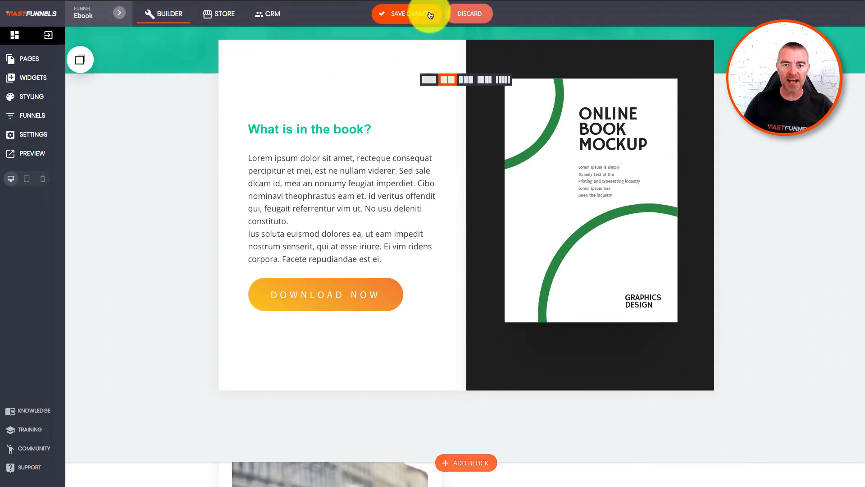
{"action": "left_click", "coordinate": [419, 14]}
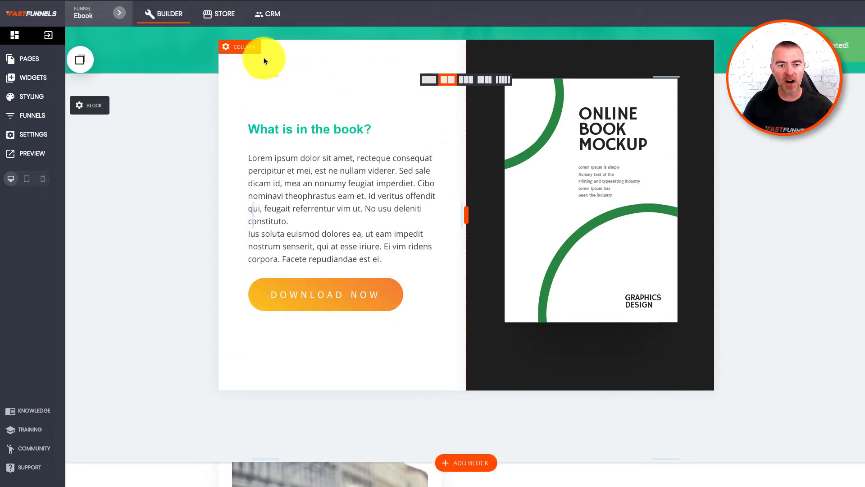
Try the coral primary color and a light blue as the background of the column containing the book description.
{"action": "left_click", "coordinate": [246, 47]}
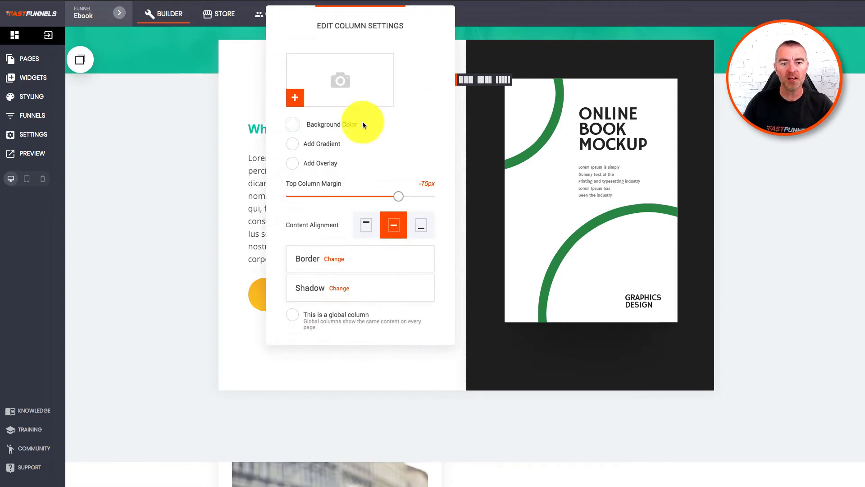
{"action": "left_click", "coordinate": [294, 126]}
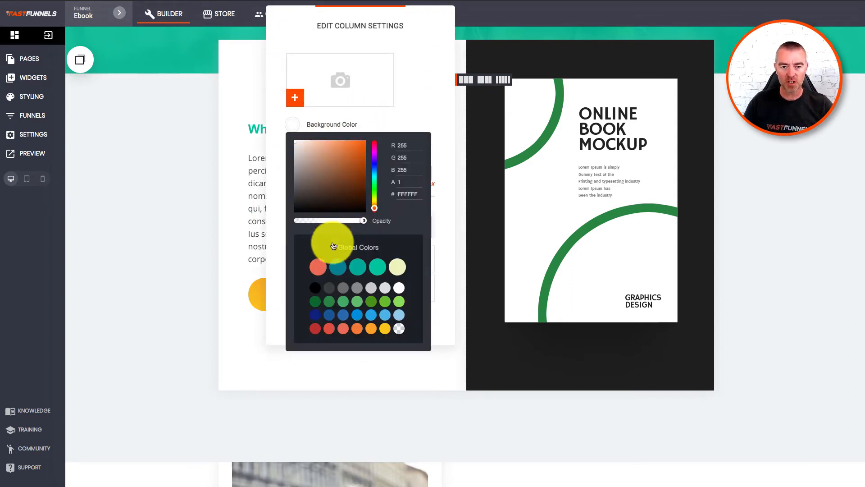
{"action": "left_click", "coordinate": [317, 266]}
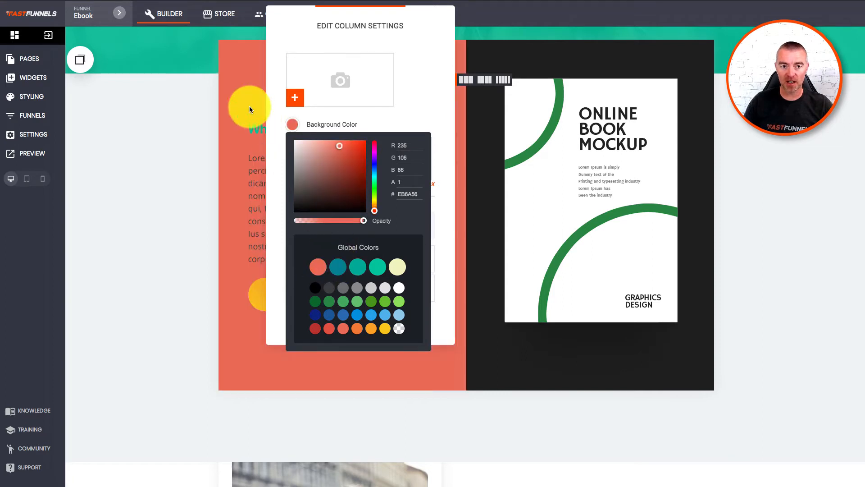
{"action": "left_click", "coordinate": [385, 314]}
{"action": "left_click", "coordinate": [418, 106]}
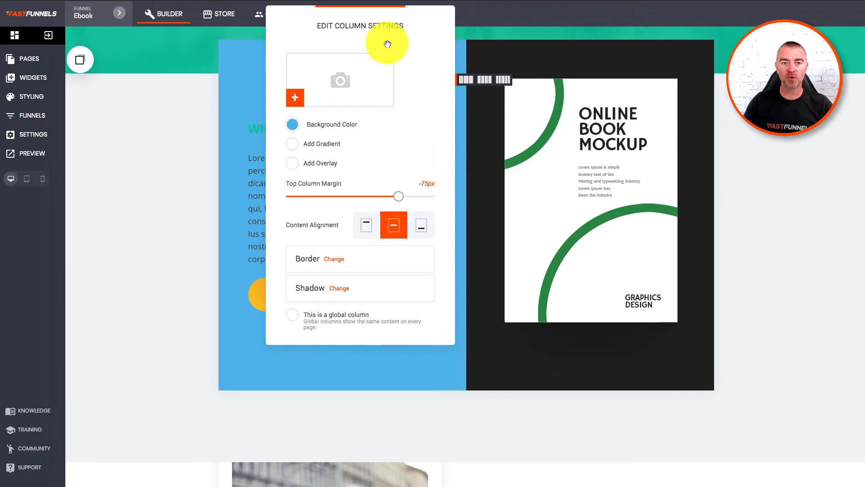
Restore the book description column's background color to white #FFFFFF.
{"action": "left_click_drag", "start_coordinate": [370, 21], "coordinate": [675, 62]}
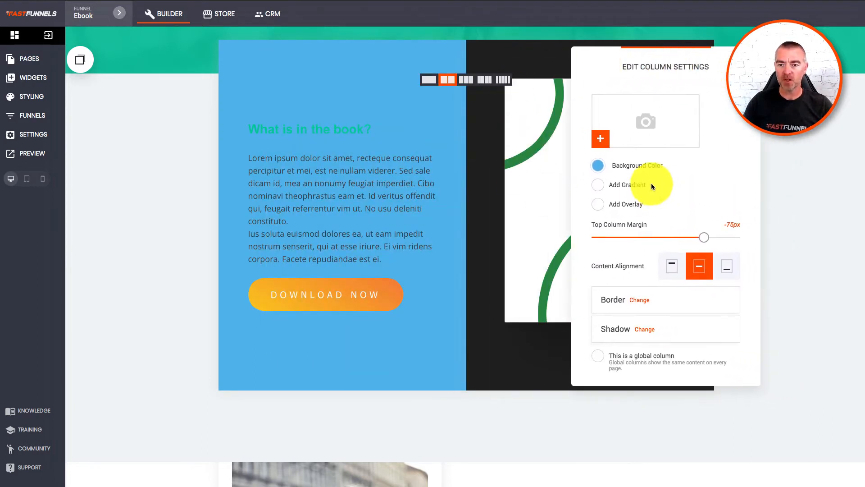
{"action": "left_click", "coordinate": [603, 169]}
{"action": "left_click", "coordinate": [591, 180]}
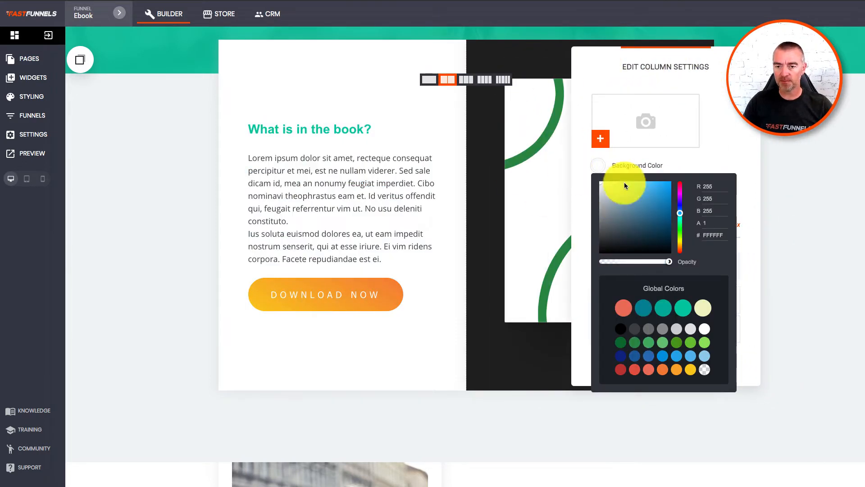
{"action": "left_click", "coordinate": [731, 141]}
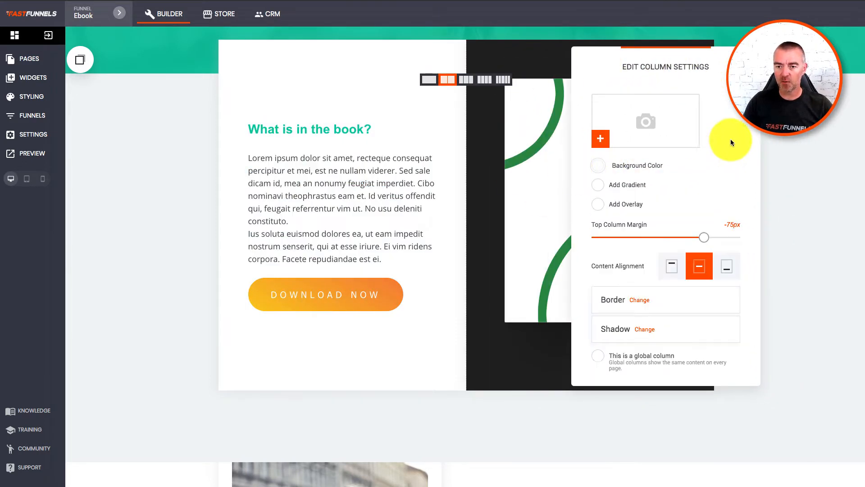
Add a gradient to the background of the book description column.
{"action": "left_click", "coordinate": [598, 186]}
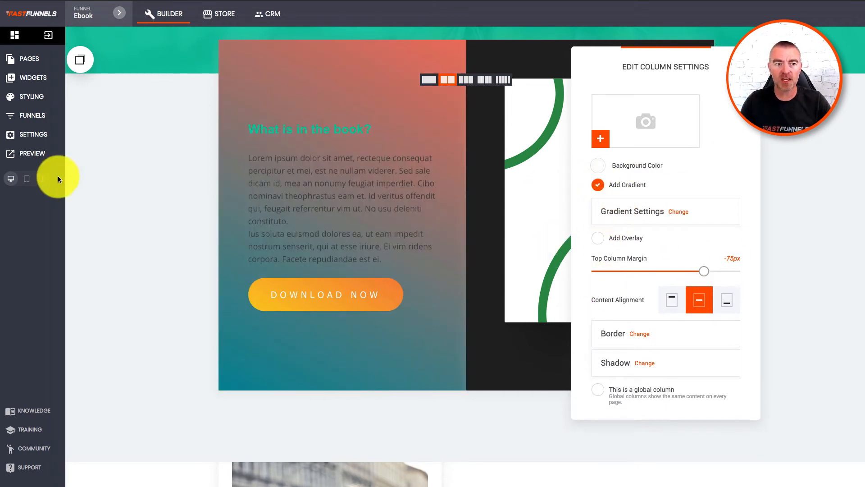
Set the description column's gradient to a light blue #8DCAEC start color and a pale cyan #D6FAFF end color.
{"action": "left_click", "coordinate": [680, 212]}
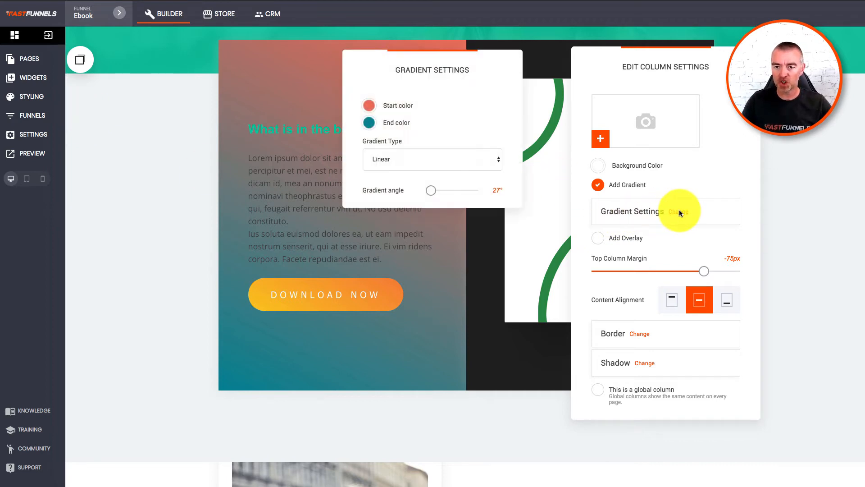
{"action": "left_click", "coordinate": [369, 105]}
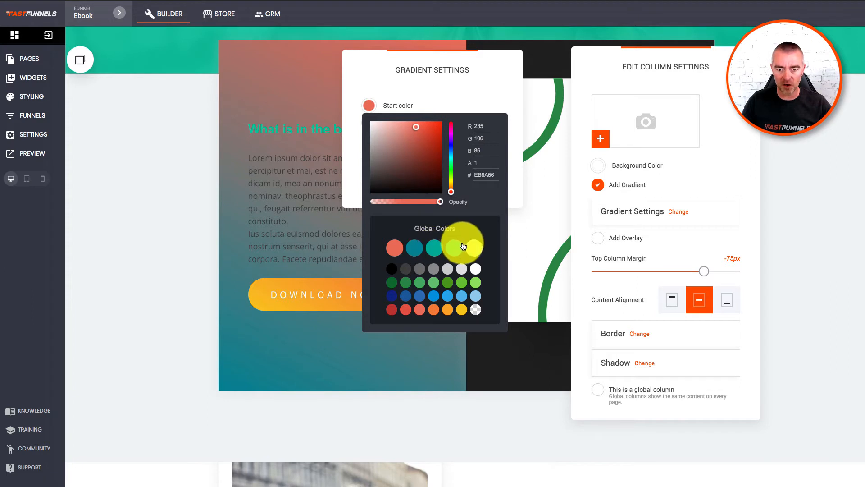
{"action": "left_click", "coordinate": [477, 297]}
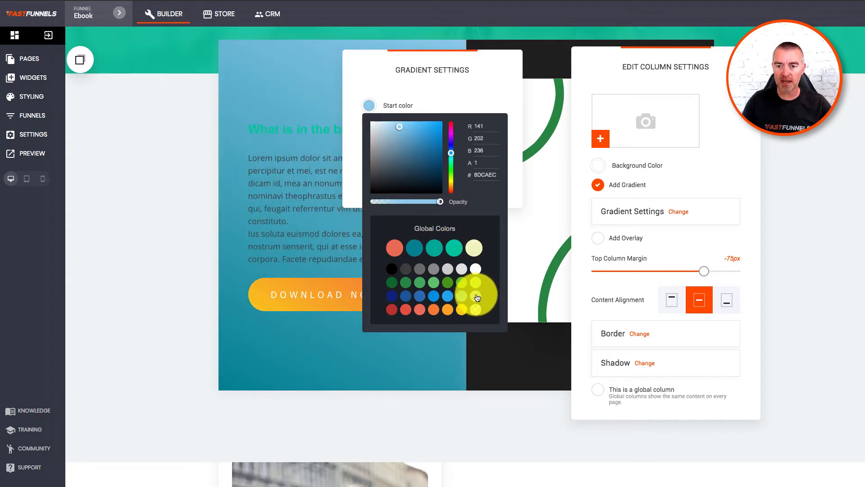
{"action": "left_click", "coordinate": [472, 75]}
{"action": "left_click", "coordinate": [369, 123]}
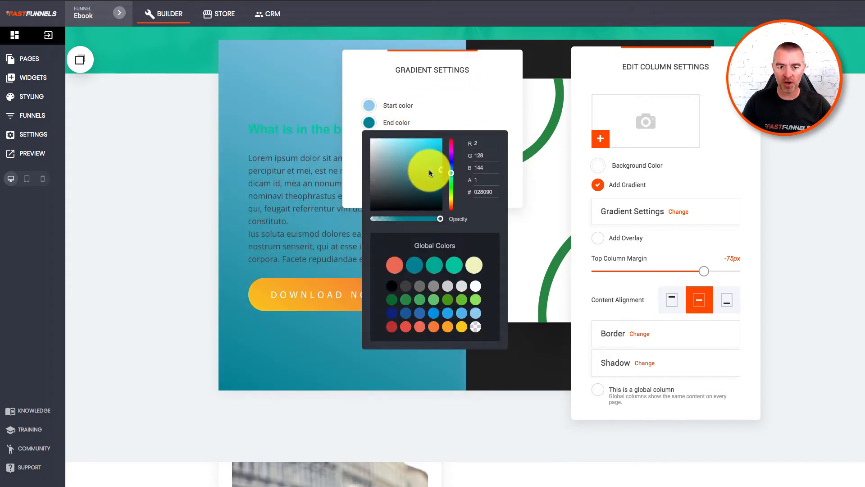
{"action": "mouse_move", "coordinate": [442, 171]}
{"action": "left_mouse_down"}
{"action": "mouse_move", "coordinate": [381, 137]}
{"action": "mouse_move", "coordinate": [401, 135]}
{"action": "left_mouse_up"}
{"action": "left_click", "coordinate": [453, 81]}
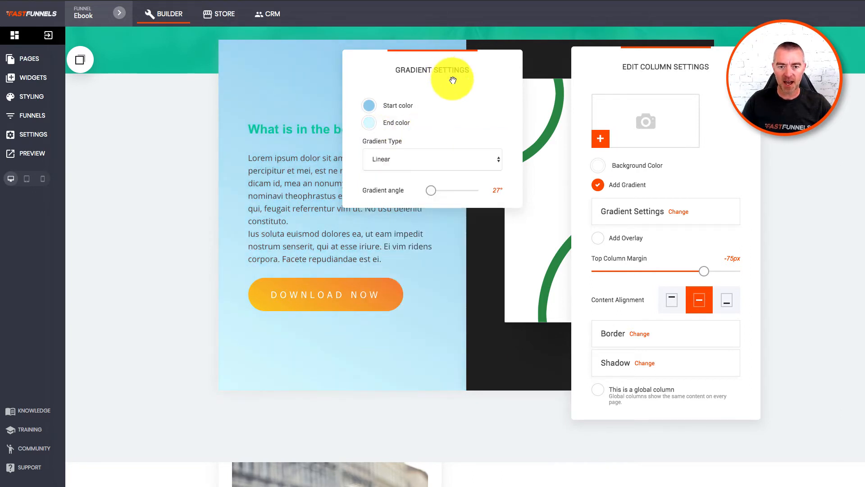
Change the description column's gradient type to Radial and save the page changes.
{"action": "left_click_drag", "start_coordinate": [409, 64], "coordinate": [633, 77]}
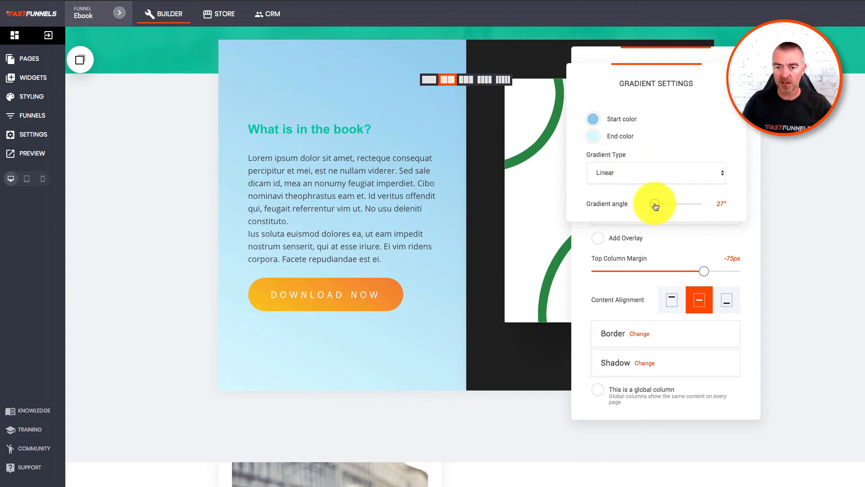
{"action": "left_click", "coordinate": [593, 135]}
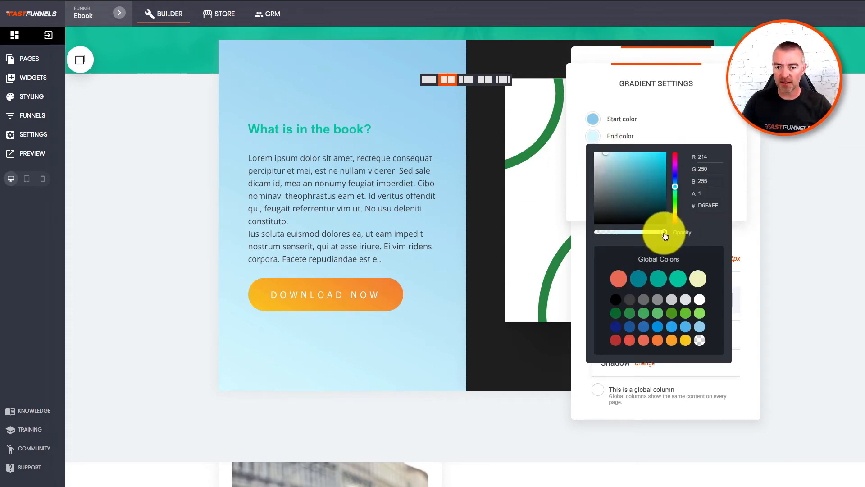
{"action": "left_click", "coordinate": [689, 110]}
{"action": "mouse_move", "coordinate": [658, 210]}
{"action": "left_mouse_down"}
{"action": "mouse_move", "coordinate": [699, 206]}
{"action": "mouse_move", "coordinate": [645, 204]}
{"action": "mouse_move", "coordinate": [673, 206]}
{"action": "left_mouse_up"}
{"action": "left_click", "coordinate": [623, 171]}
{"action": "left_click", "coordinate": [608, 182]}
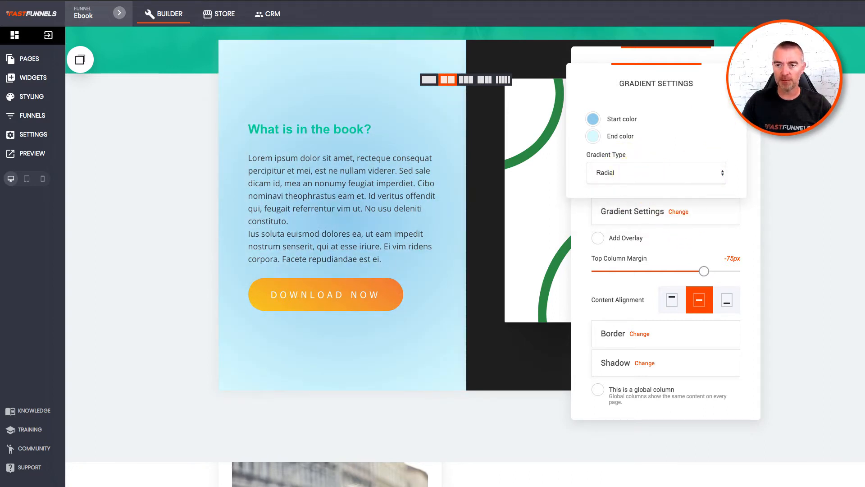
{"action": "left_click", "coordinate": [725, 301]}
{"action": "left_click", "coordinate": [813, 315]}
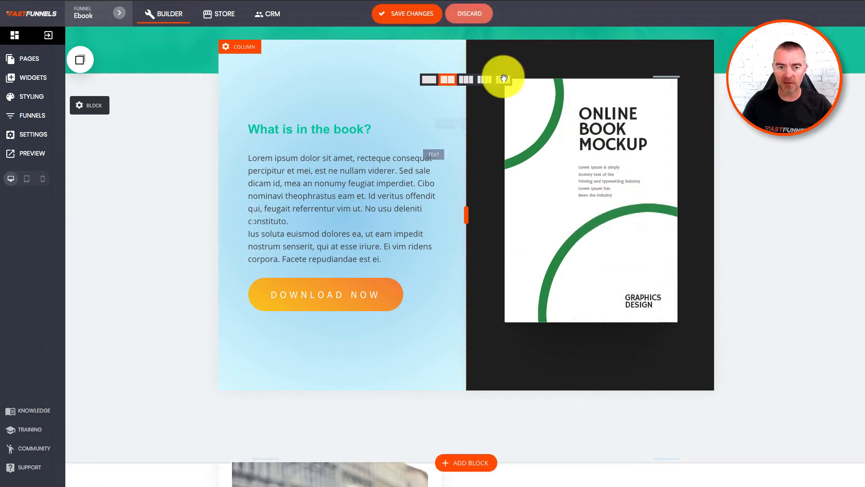
{"action": "scroll", "coordinate": [381, 279], "scroll_direction": "up", "scroll_amount": 3}
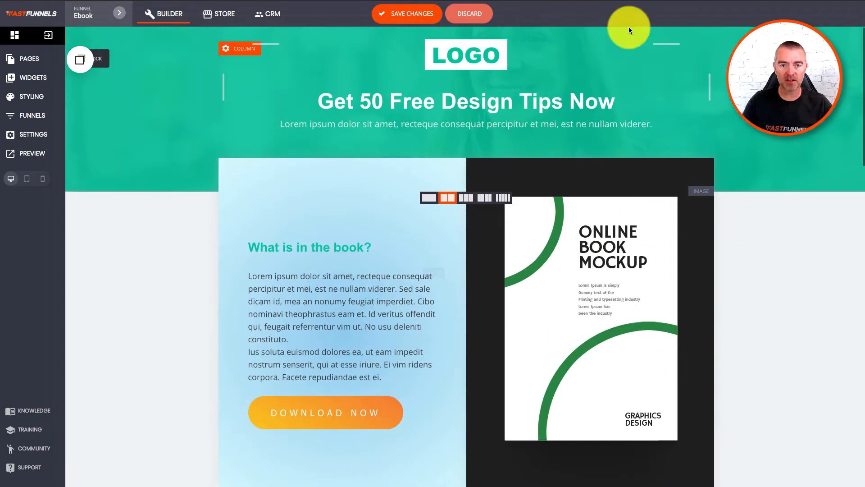
{"action": "left_click", "coordinate": [410, 18]}
Open the settings of the header container and move the dialog clear of the header content.
{"action": "mouse_move", "coordinate": [104, 60]}
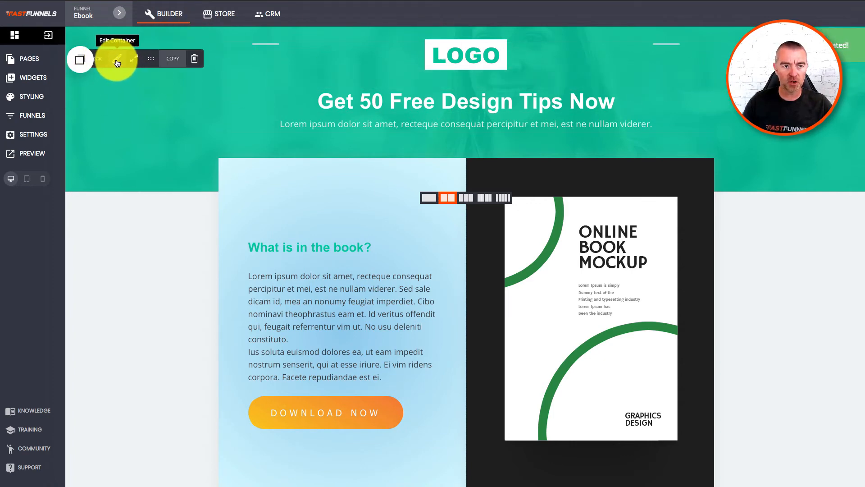
{"action": "left_click", "coordinate": [117, 62]}
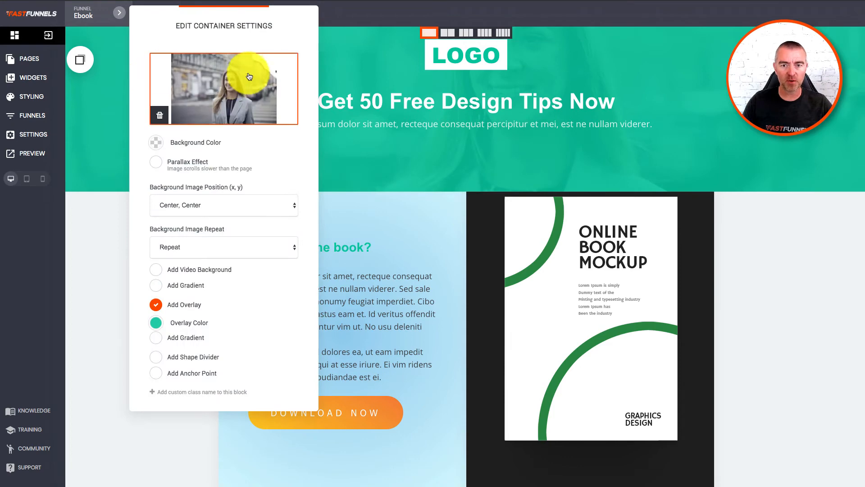
{"action": "left_click_drag", "start_coordinate": [234, 9], "coordinate": [783, 48]}
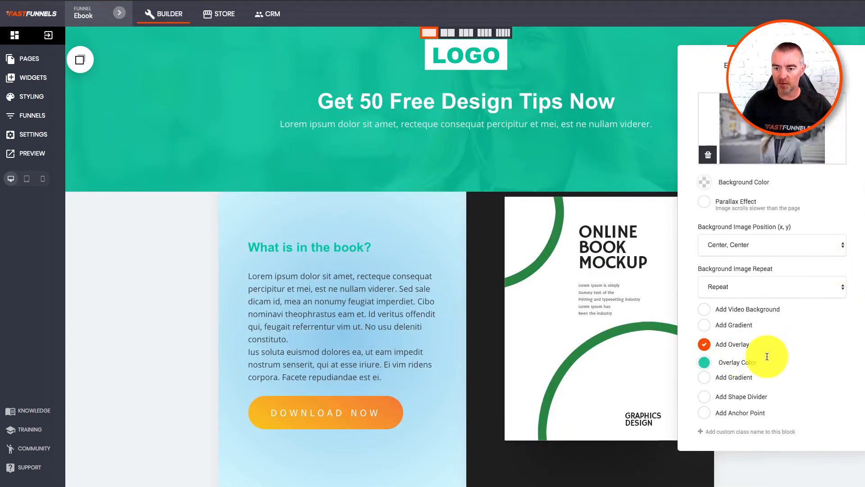
Try lowering the header overlay color's opacity to about 0.47 and adding a gradient to the overlay.
{"action": "left_click", "coordinate": [706, 363]}
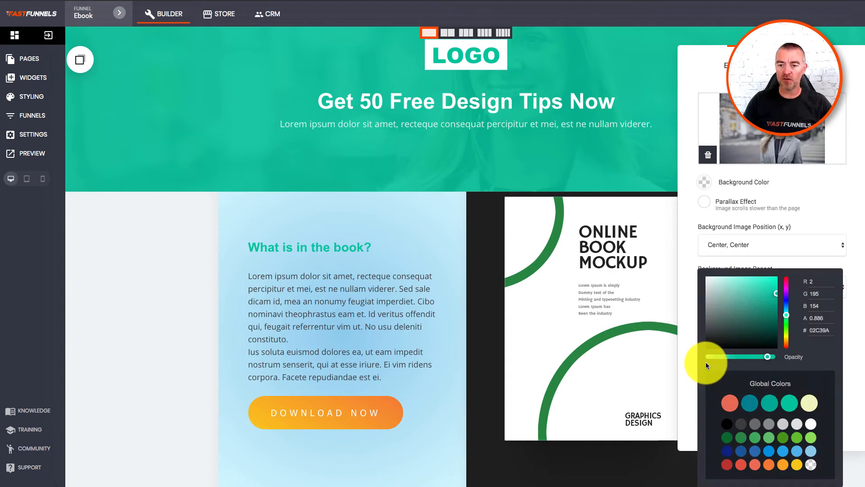
{"action": "left_click_drag", "start_coordinate": [768, 358], "coordinate": [738, 353]}
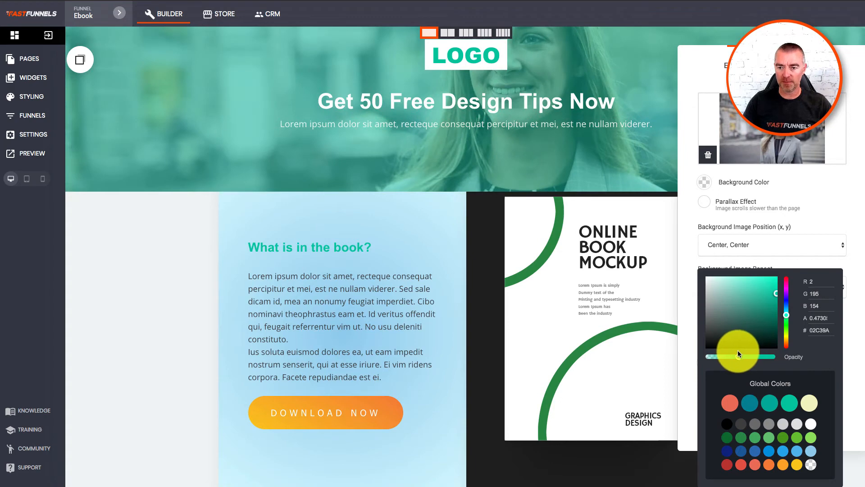
{"action": "left_click", "coordinate": [824, 217]}
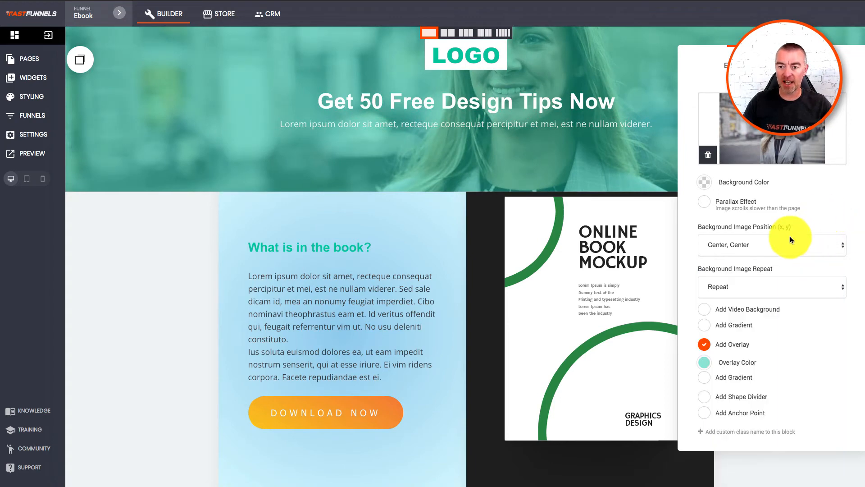
{"action": "left_click", "coordinate": [705, 378]}
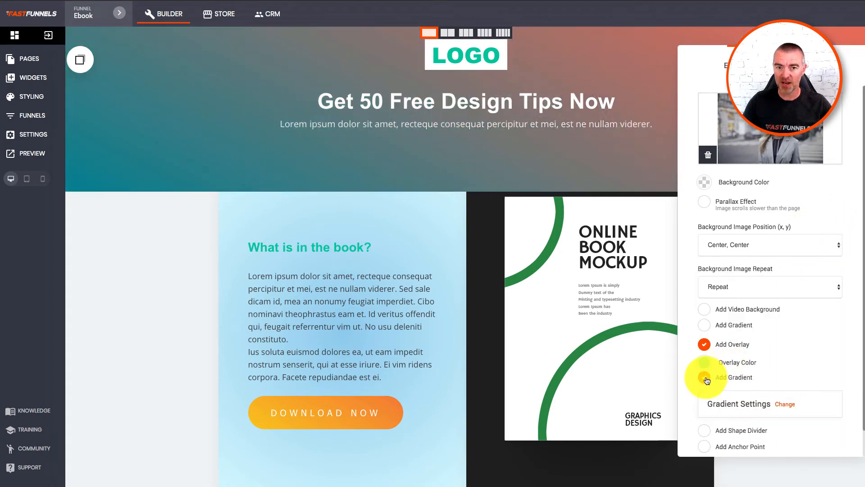
{"action": "left_click", "coordinate": [784, 405]}
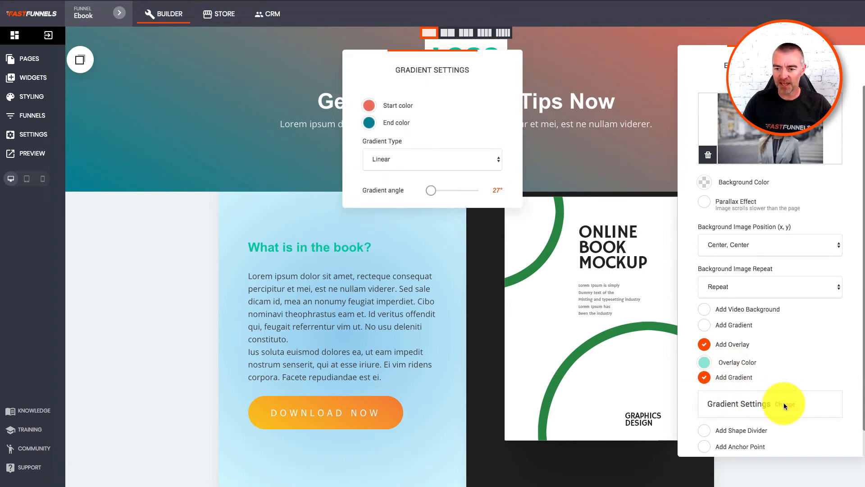
{"action": "left_click", "coordinate": [704, 362]}
{"action": "left_click", "coordinate": [847, 257]}
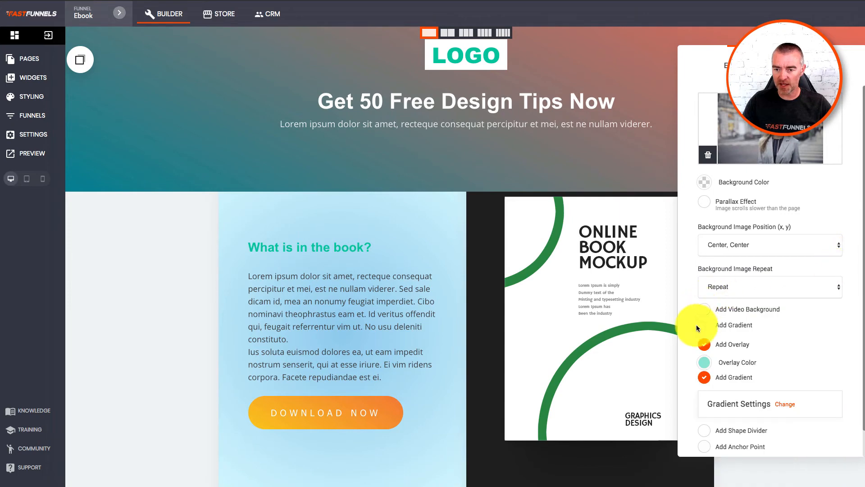
Replace the header container's overlay with a background gradient and open the gradient's settings away from the header.
{"action": "left_click", "coordinate": [704, 345]}
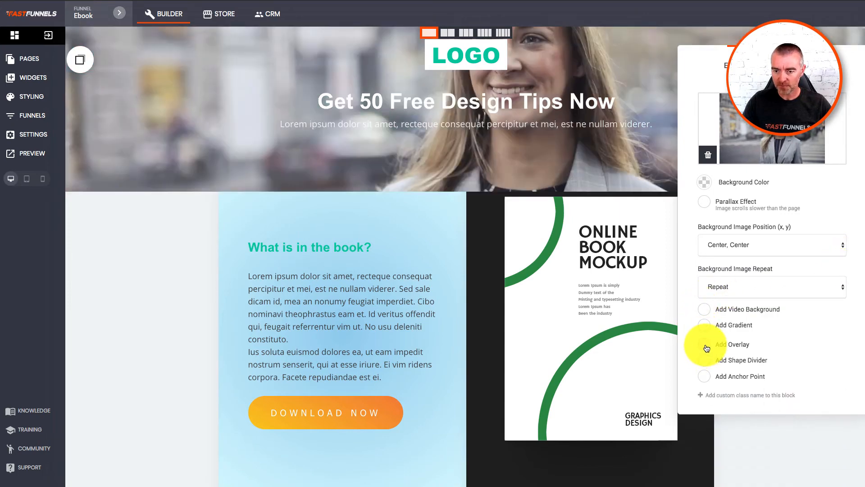
{"action": "left_click", "coordinate": [705, 326]}
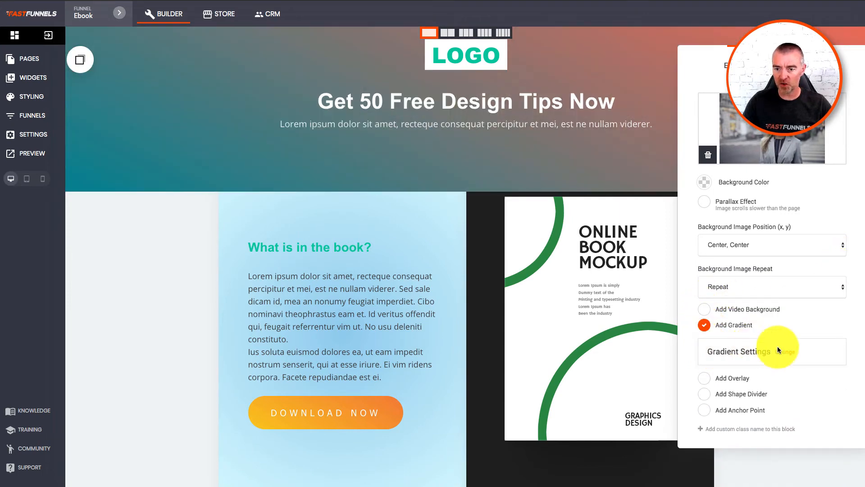
{"action": "left_click", "coordinate": [788, 353]}
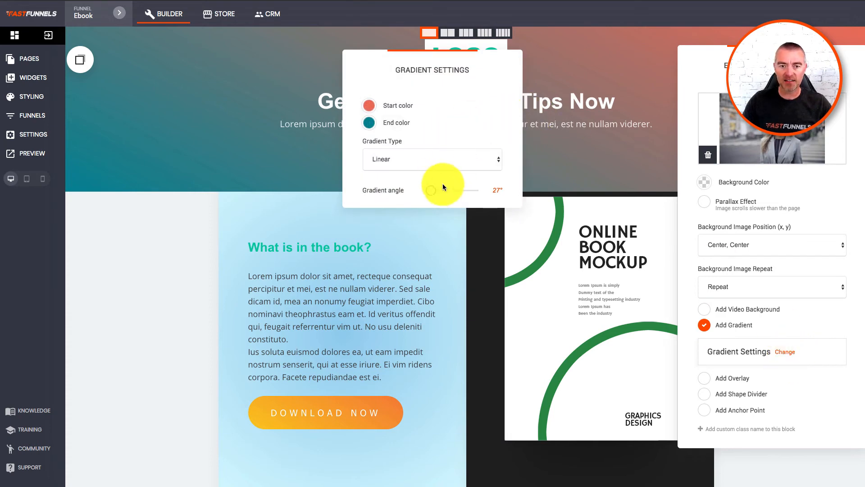
{"action": "left_click_drag", "start_coordinate": [393, 65], "coordinate": [399, 78]}
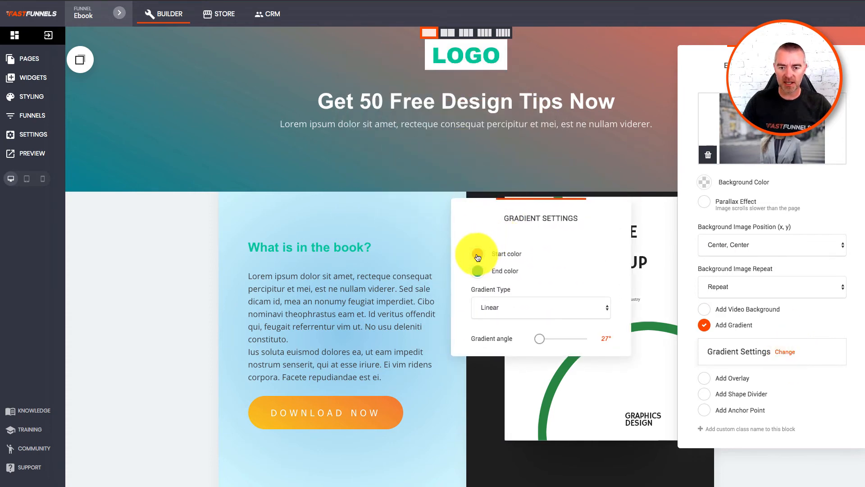
Set the header gradient's start color to yellow #FAC51C and its end color to orange #F37934.
{"action": "left_click", "coordinate": [478, 255]}
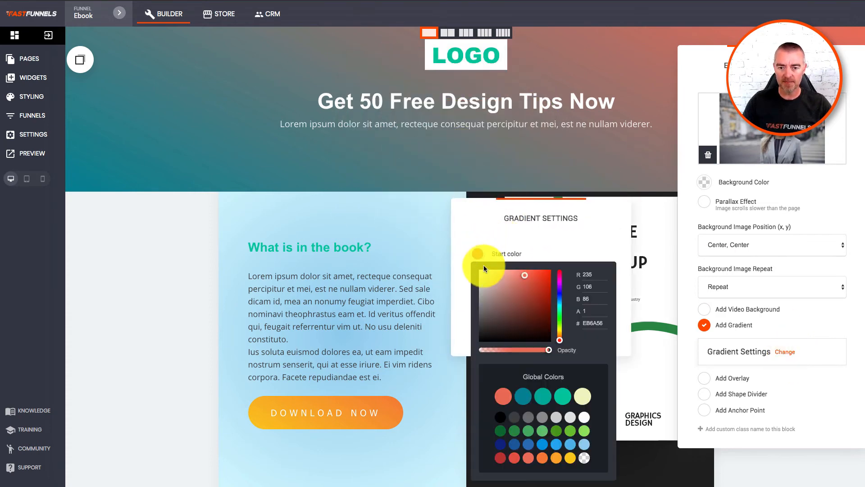
{"action": "left_click", "coordinate": [570, 459]}
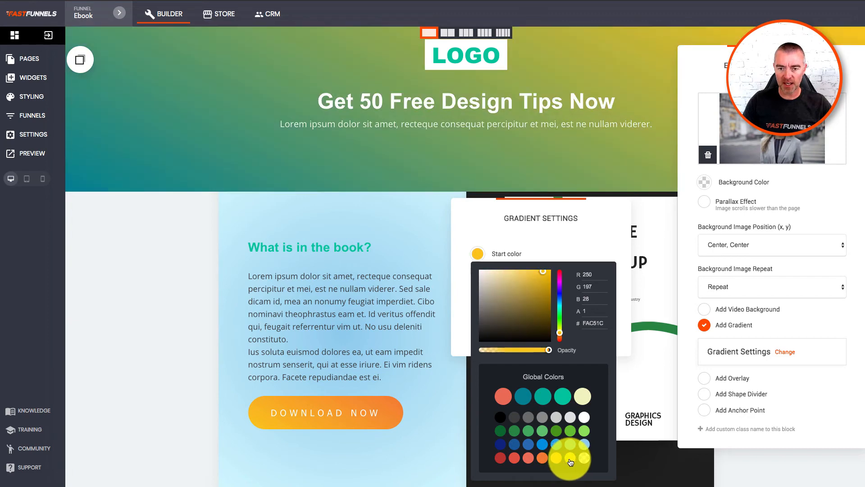
{"action": "left_click", "coordinate": [538, 228]}
{"action": "left_click", "coordinate": [478, 269]}
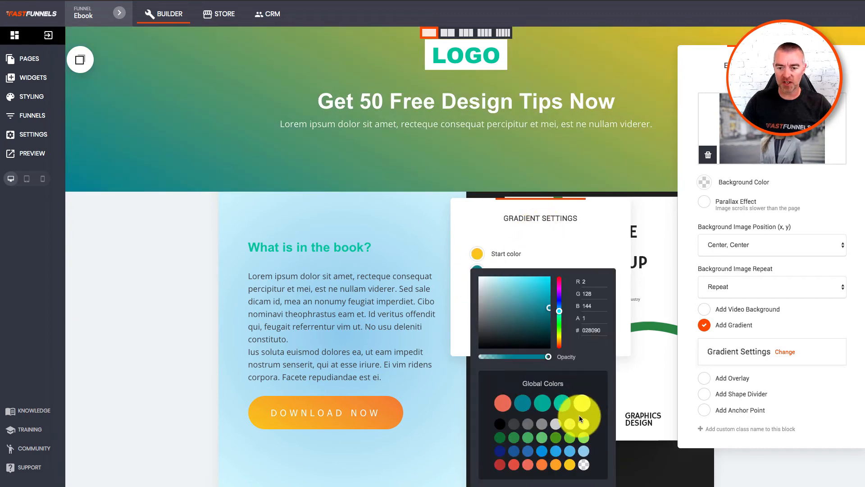
{"action": "left_click", "coordinate": [542, 464]}
{"action": "left_click", "coordinate": [575, 229]}
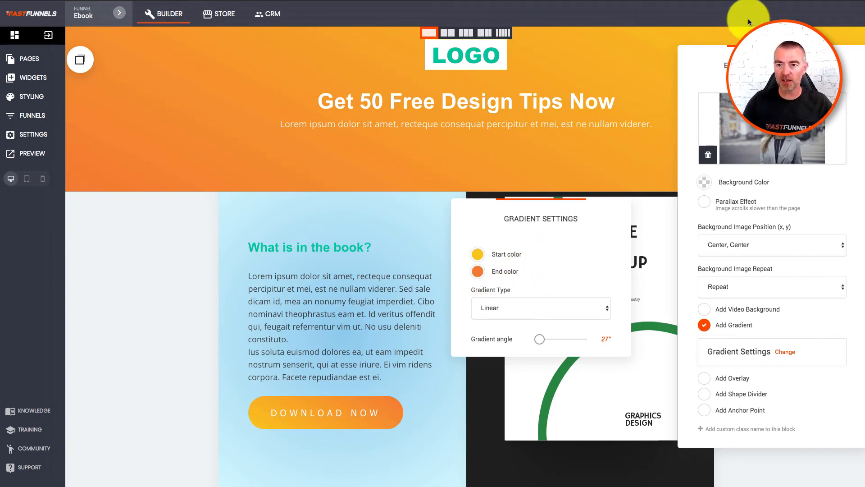
{"action": "left_click", "coordinate": [709, 75]}
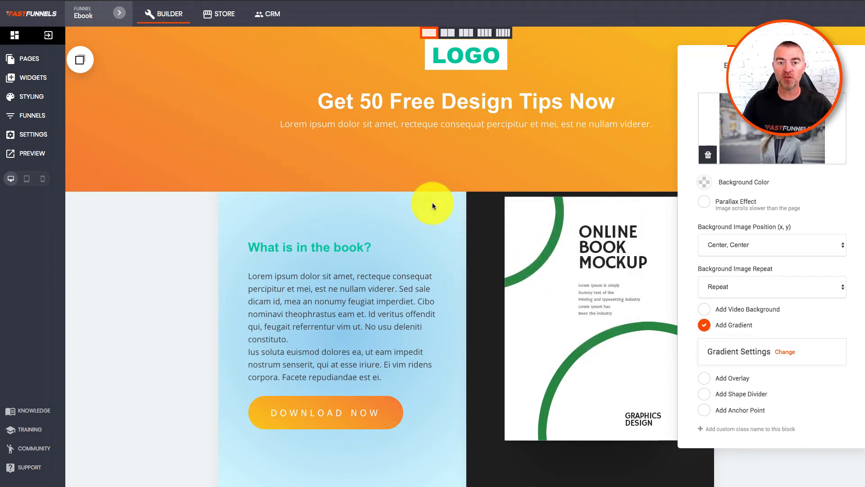
Lower the opacity of the header gradient's start color to about 0.28 and make its end color mostly transparent.
{"action": "left_click_drag", "start_coordinate": [794, 65], "coordinate": [195, 154]}
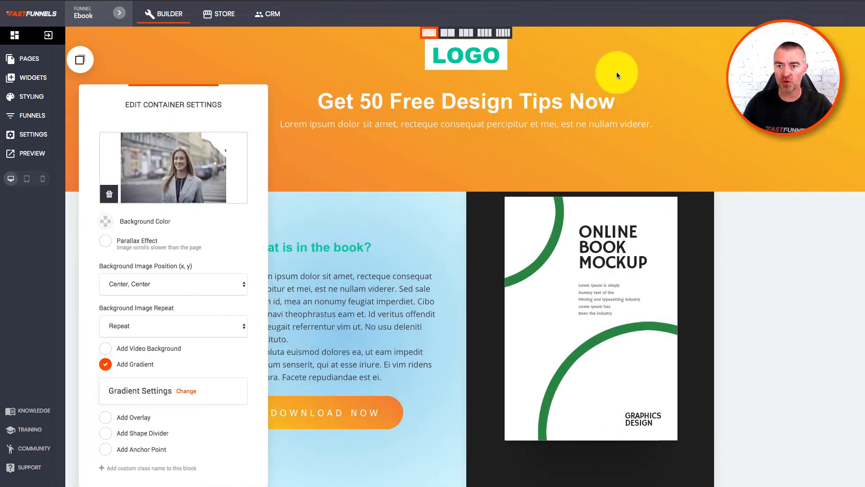
{"action": "left_click_drag", "start_coordinate": [236, 111], "coordinate": [328, 107]}
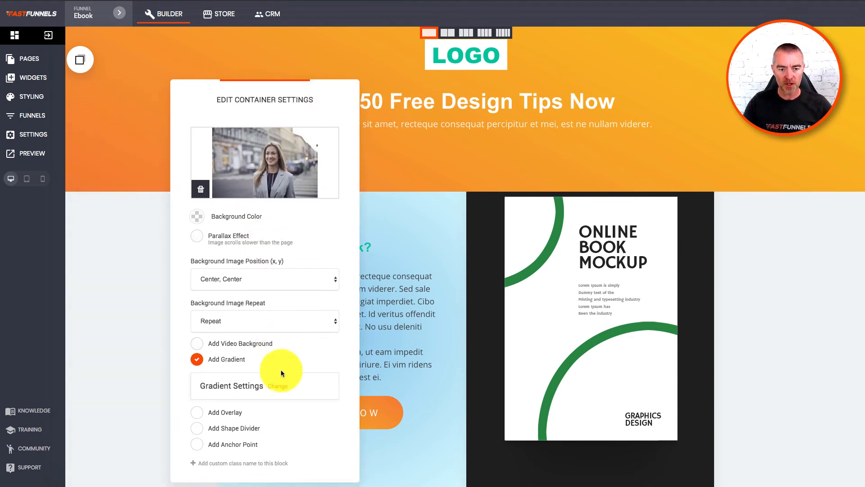
{"action": "left_click", "coordinate": [278, 387]}
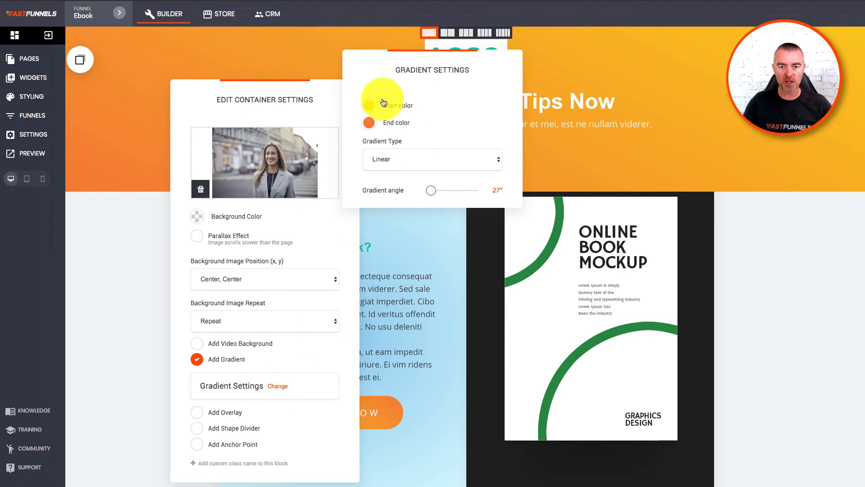
{"action": "left_click", "coordinate": [368, 106]}
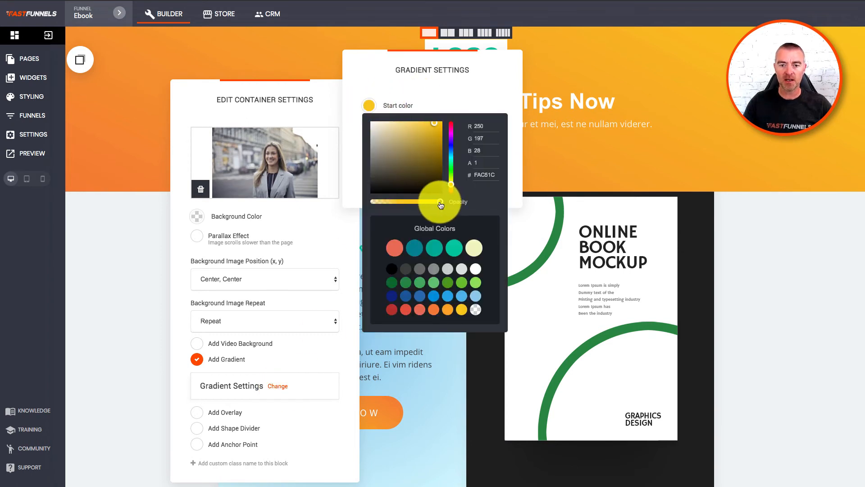
{"action": "left_click_drag", "start_coordinate": [441, 205], "coordinate": [390, 207]}
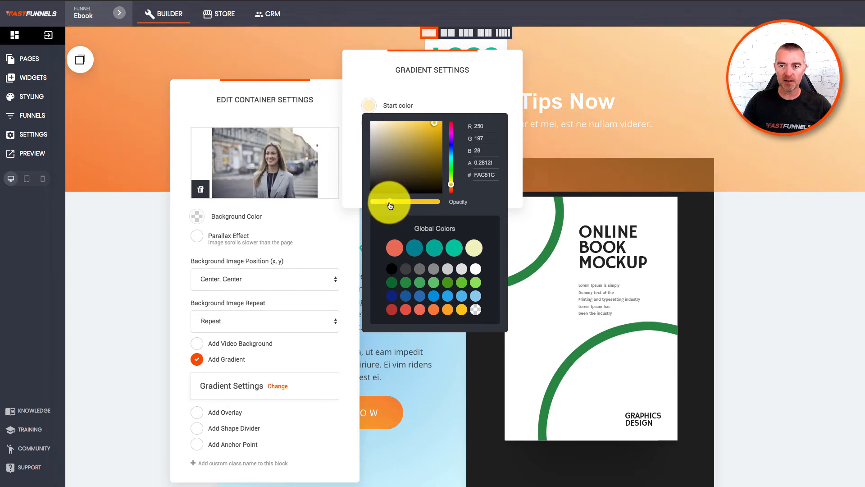
{"action": "left_click", "coordinate": [430, 111]}
{"action": "left_click", "coordinate": [368, 121]}
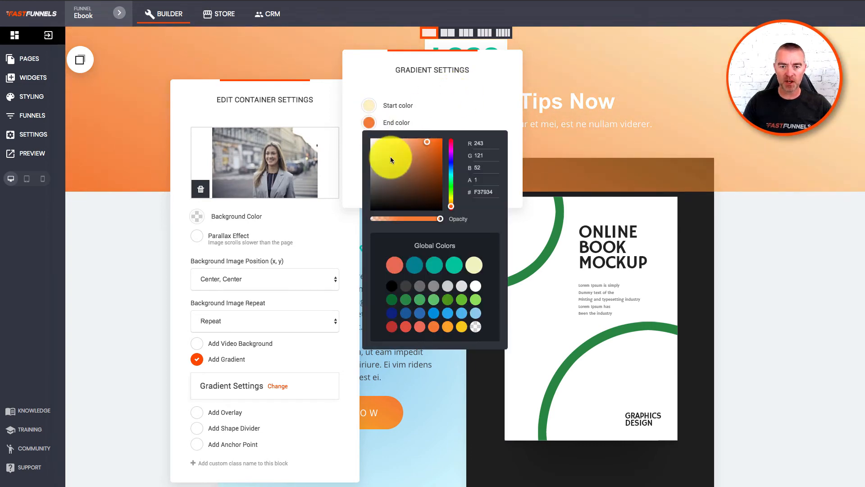
{"action": "left_click_drag", "start_coordinate": [442, 223], "coordinate": [384, 220]}
{"action": "left_click", "coordinate": [477, 98]}
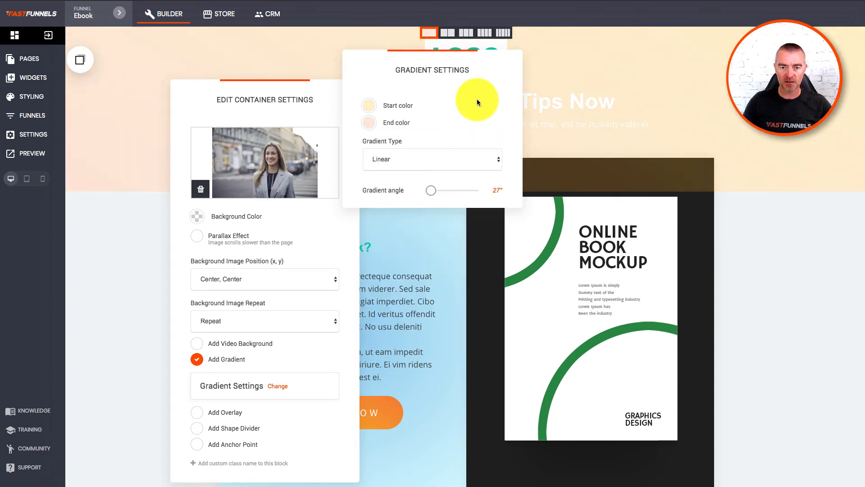
Close the header's gradient settings and its container settings.
{"action": "left_click", "coordinate": [662, 69]}
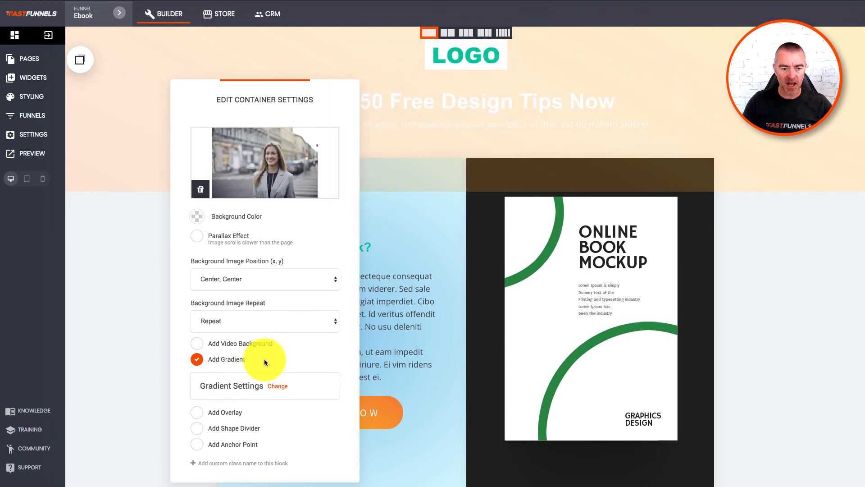
{"action": "left_click", "coordinate": [105, 160]}
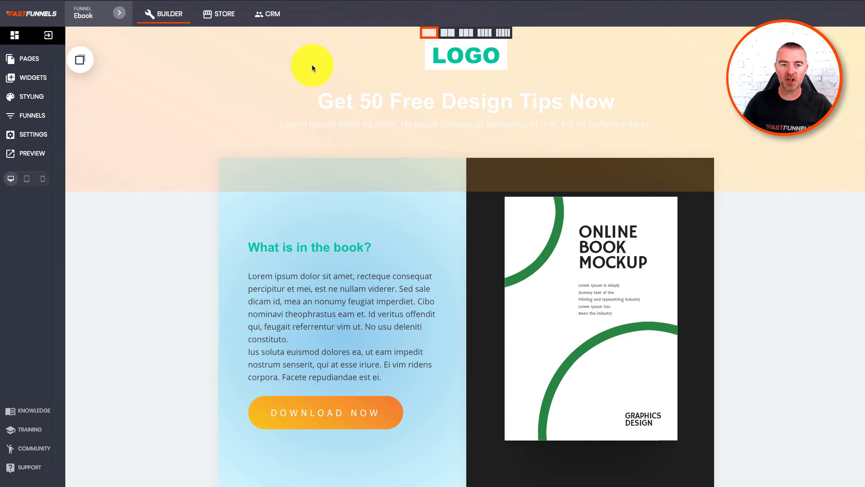
Add an anchor point to the container of the author section with the portrait photo and close its settings.
{"action": "scroll", "coordinate": [442, 154], "scroll_direction": "down", "scroll_amount": 2}
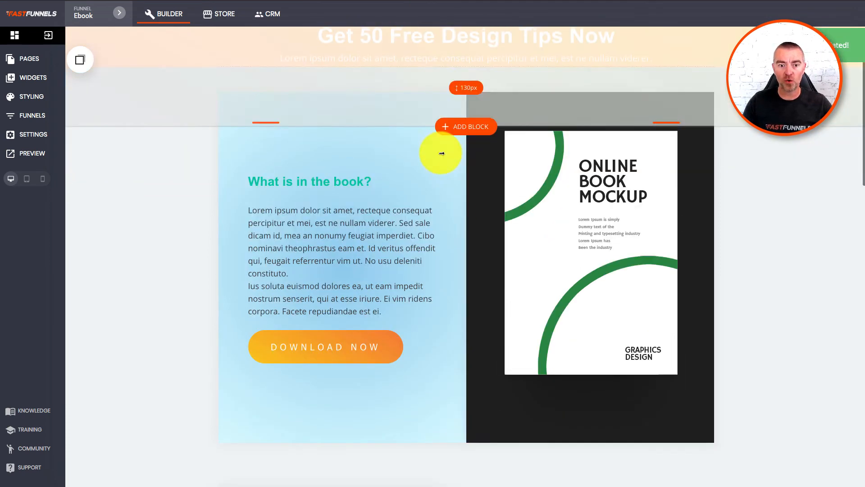
{"action": "scroll", "coordinate": [441, 154], "scroll_direction": "down", "scroll_amount": 4}
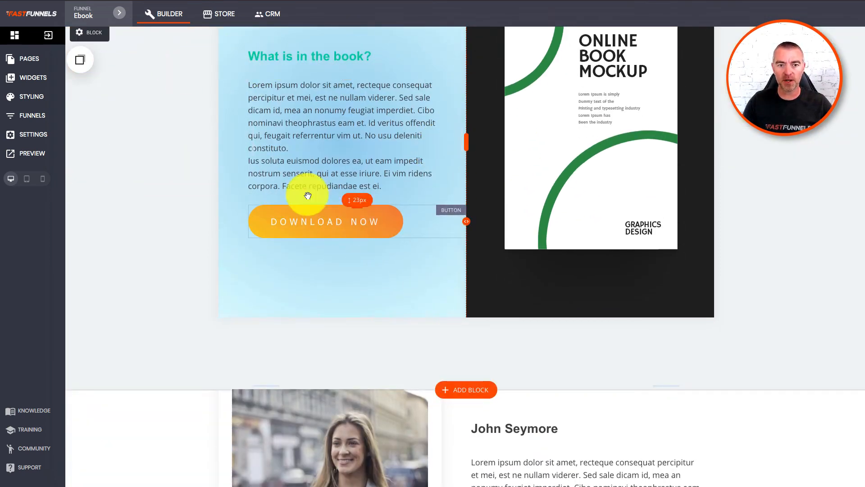
{"action": "scroll", "coordinate": [196, 119], "scroll_direction": "up", "scroll_amount": 6}
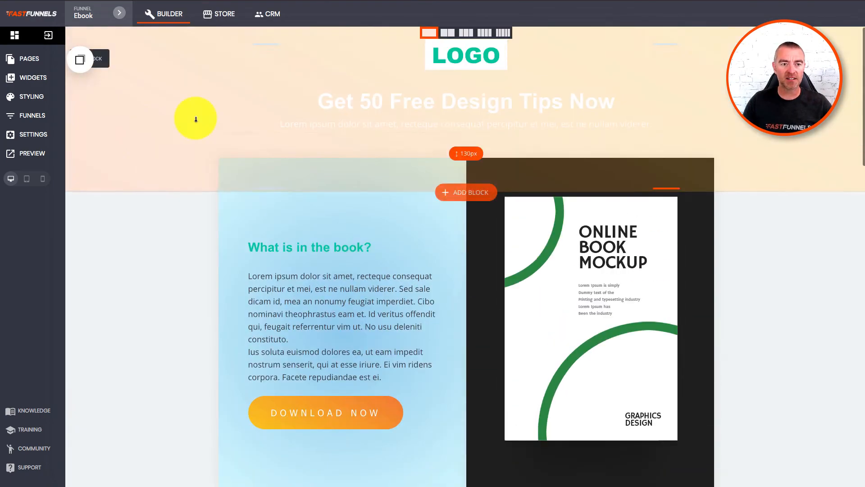
{"action": "scroll", "coordinate": [837, 184], "scroll_direction": "down", "scroll_amount": 6}
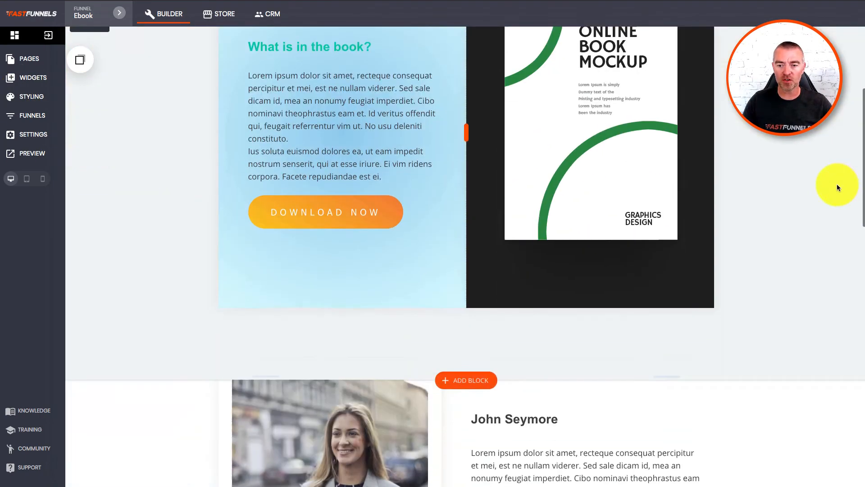
{"action": "scroll", "coordinate": [836, 183], "scroll_direction": "down", "scroll_amount": 10}
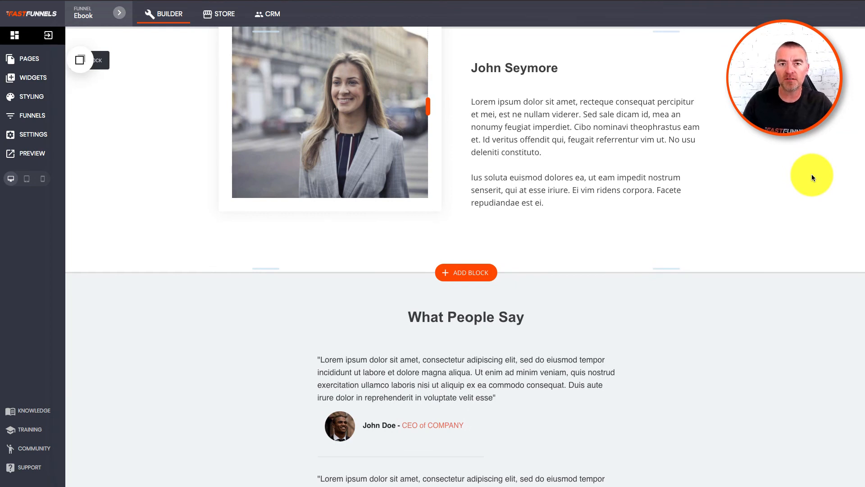
{"action": "scroll", "coordinate": [184, 171], "scroll_direction": "up", "scroll_amount": 1}
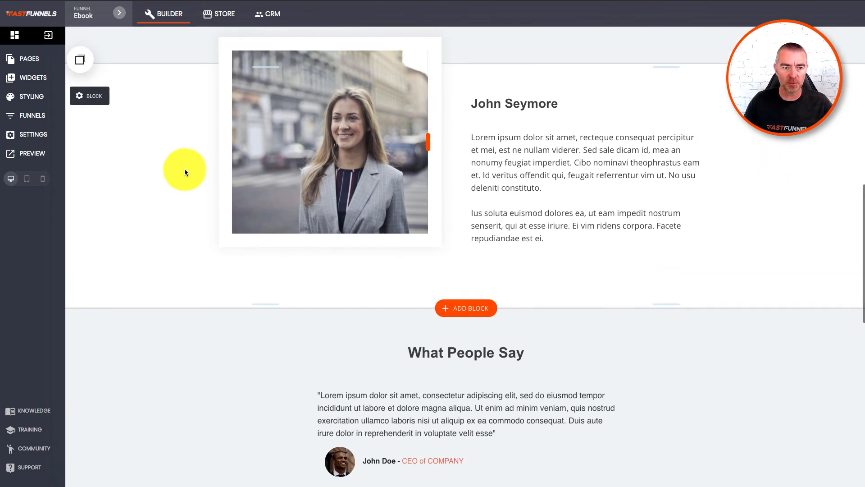
{"action": "left_click", "coordinate": [111, 97]}
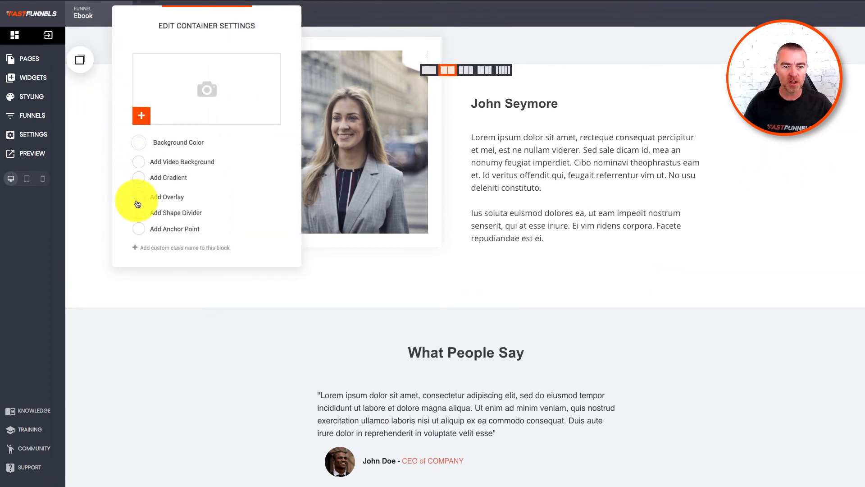
{"action": "left_click", "coordinate": [139, 228]}
{"action": "left_click", "coordinate": [790, 254]}
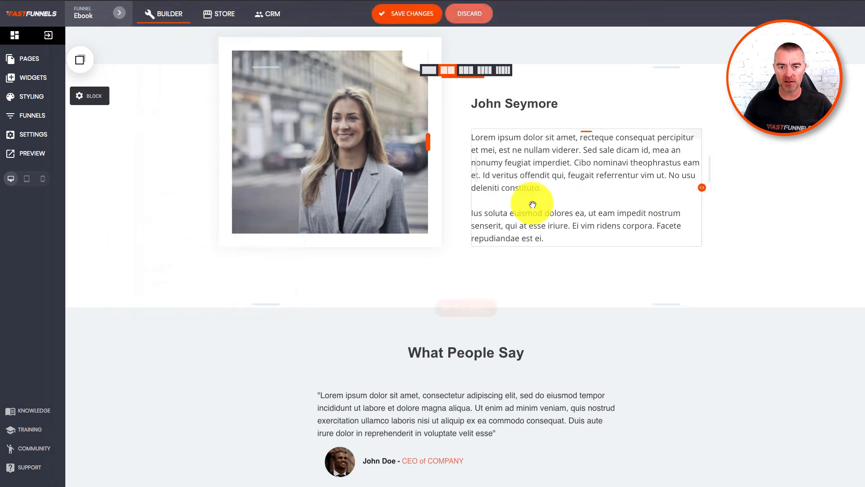
Remove the header container's background image and add a shape divider to the container.
{"action": "scroll", "coordinate": [536, 206], "scroll_direction": "up", "scroll_amount": 12}
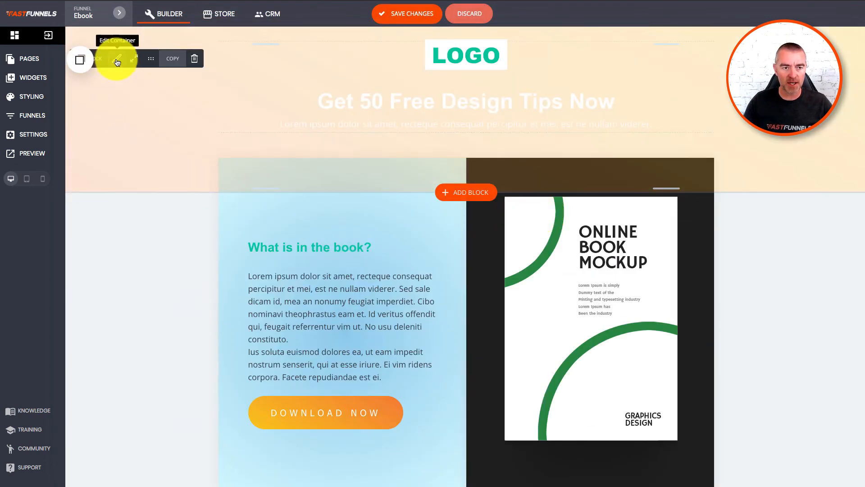
{"action": "left_click", "coordinate": [115, 59]}
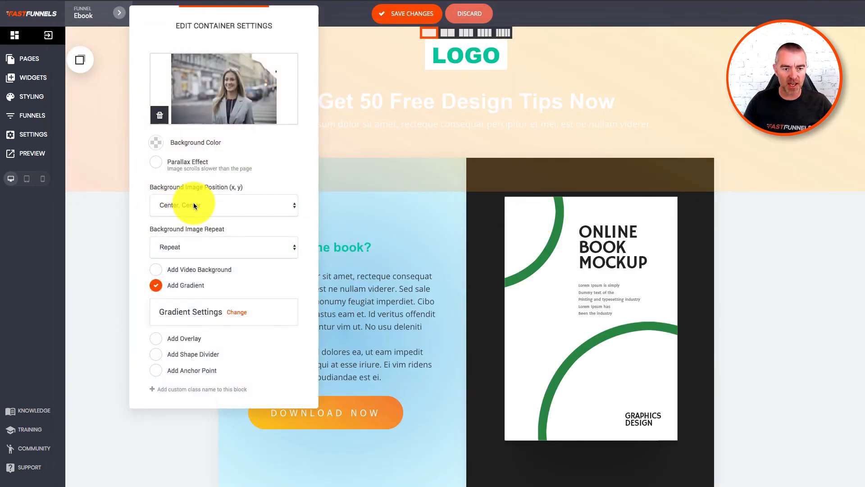
{"action": "left_click", "coordinate": [159, 115]}
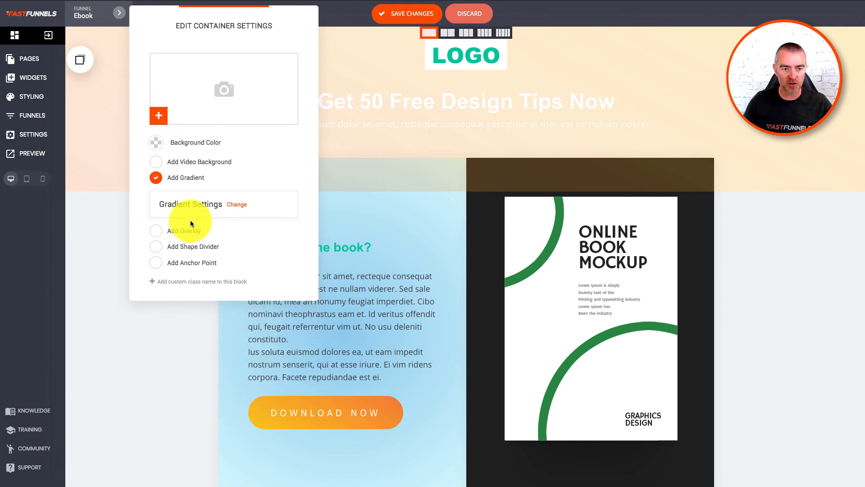
{"action": "left_click", "coordinate": [155, 246]}
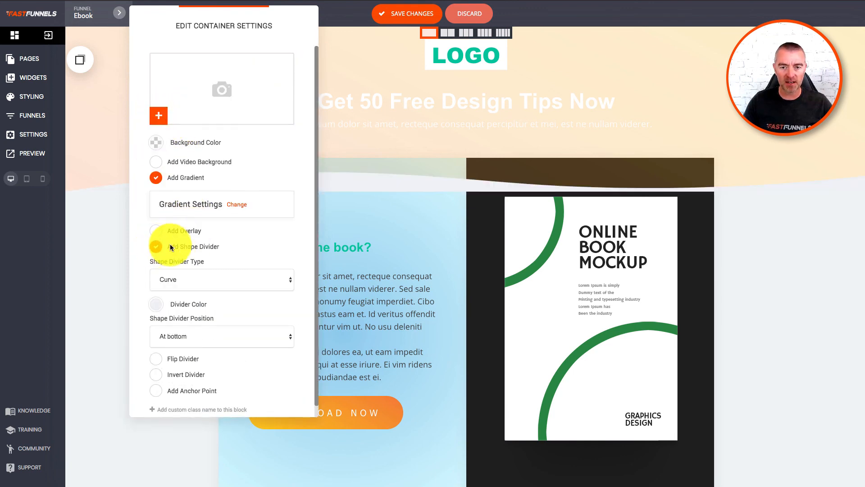
Set the header's shape divider type to Curve 3 and its position to At top, and save the changes.
{"action": "left_click", "coordinate": [169, 283]}
{"action": "left_click", "coordinate": [168, 296]}
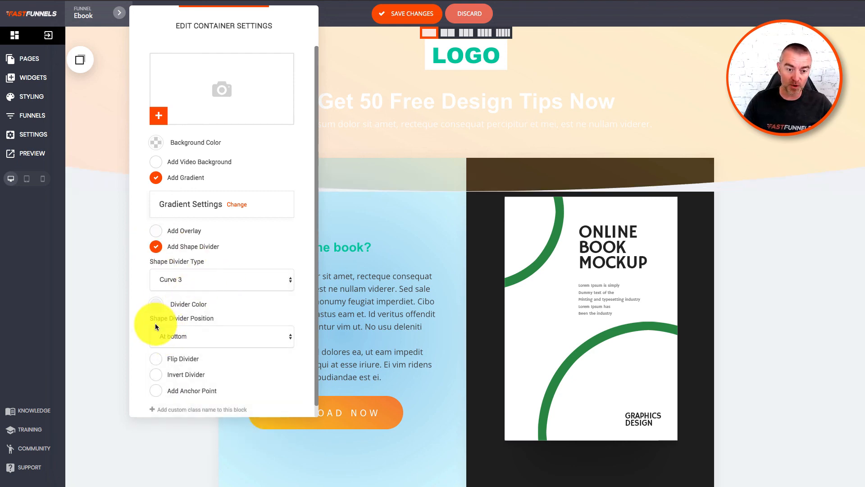
{"action": "left_click", "coordinate": [160, 335]}
{"action": "left_click", "coordinate": [163, 344]}
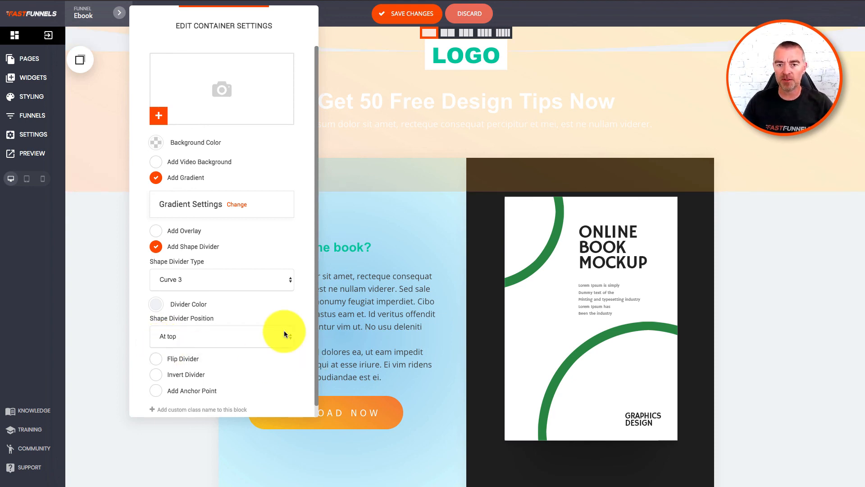
{"action": "left_click_drag", "start_coordinate": [303, 25], "coordinate": [844, 33]}
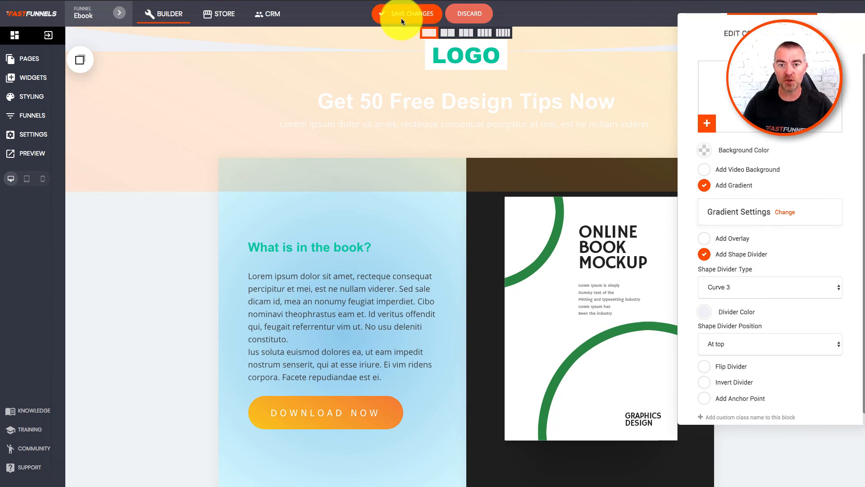
{"action": "left_click", "coordinate": [407, 14]}
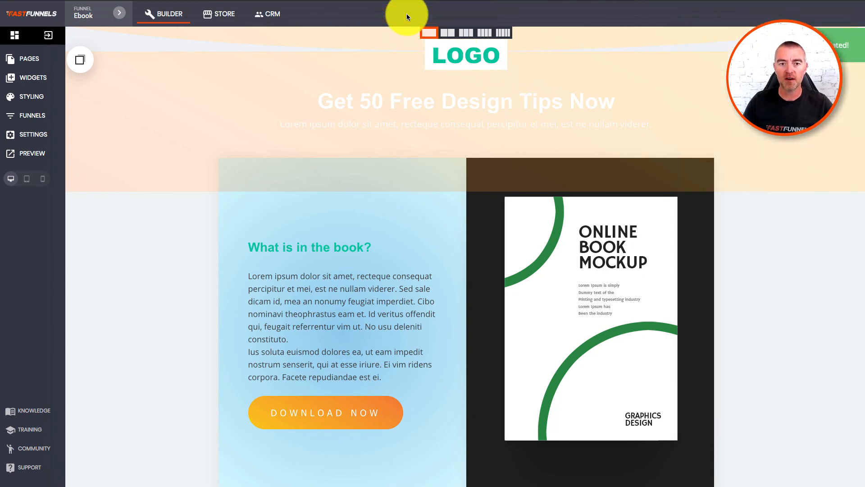